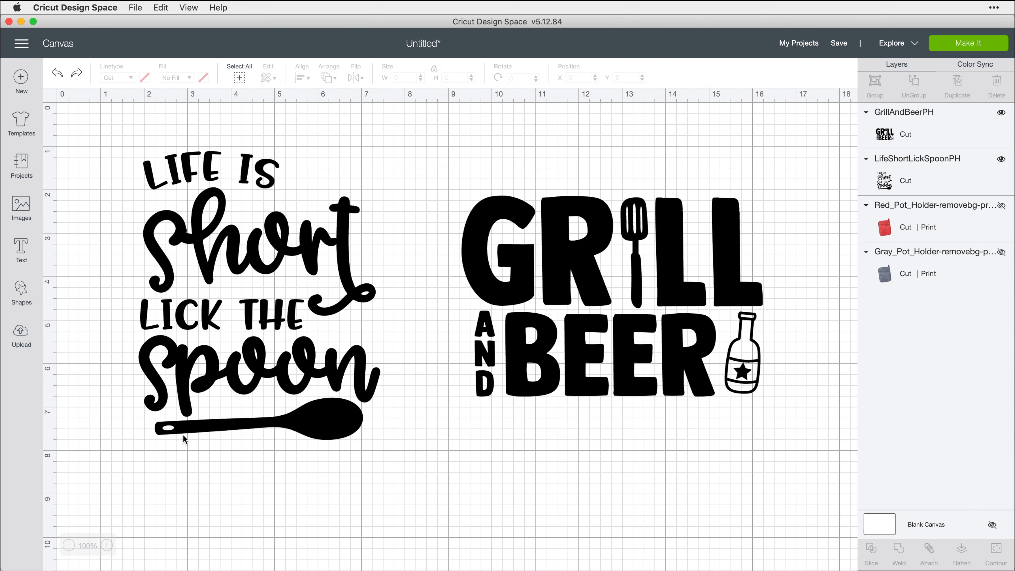
Duplicate the LifeShortLickSpoonPH design and center the two copies on each other horizontally and vertically.
click(328, 421)
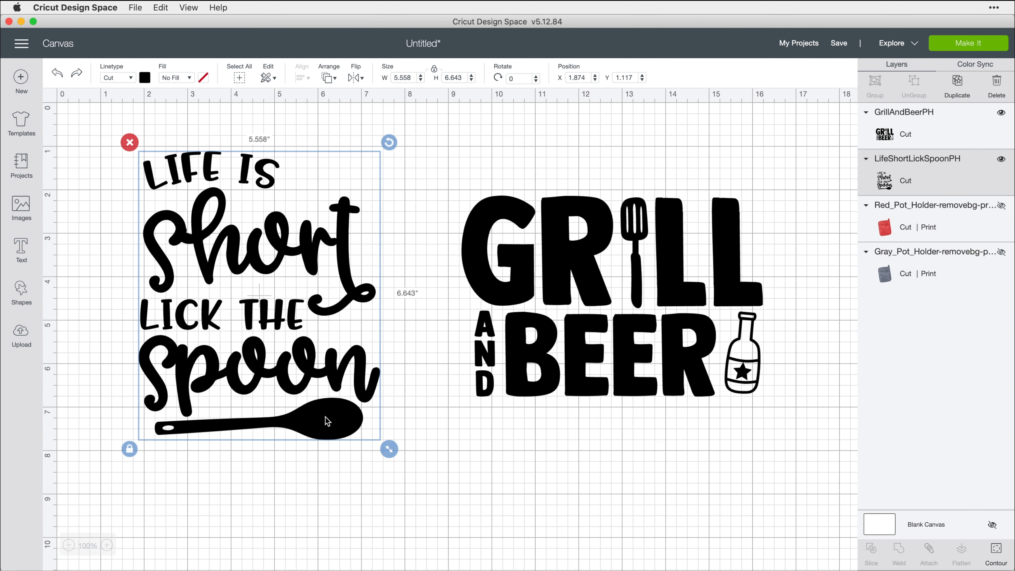
click(956, 91)
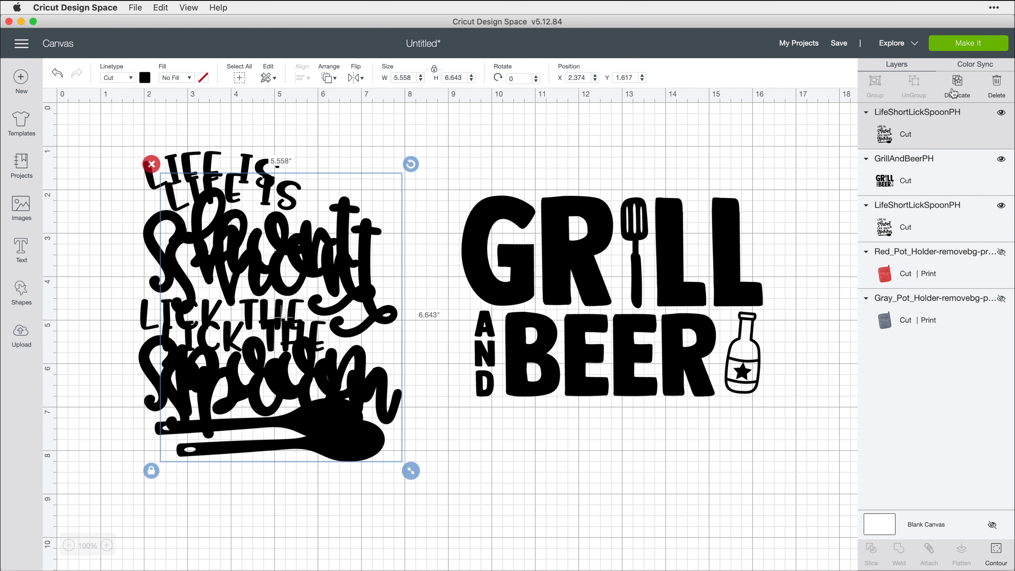
shift+click(211, 192)
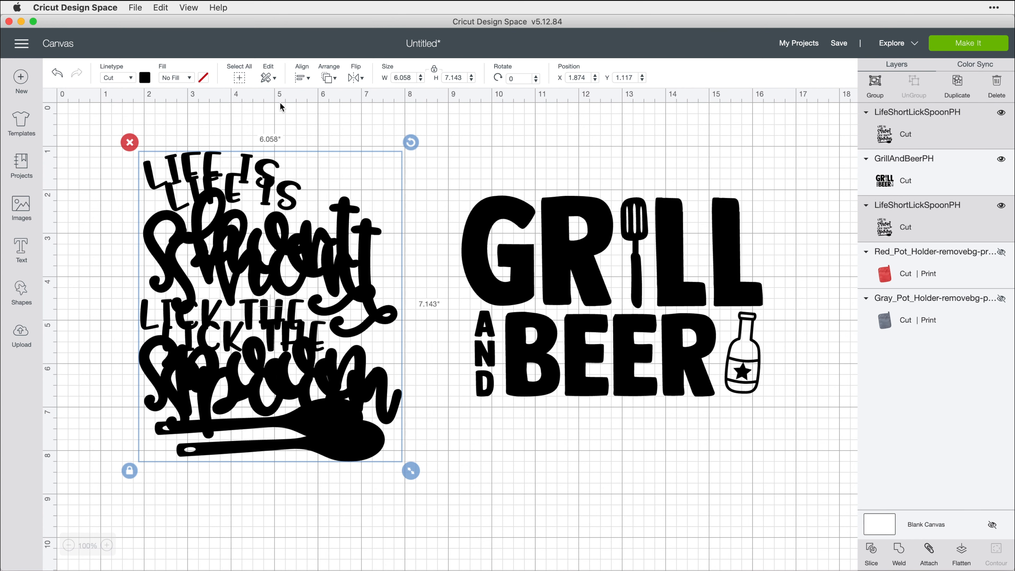
click(305, 79)
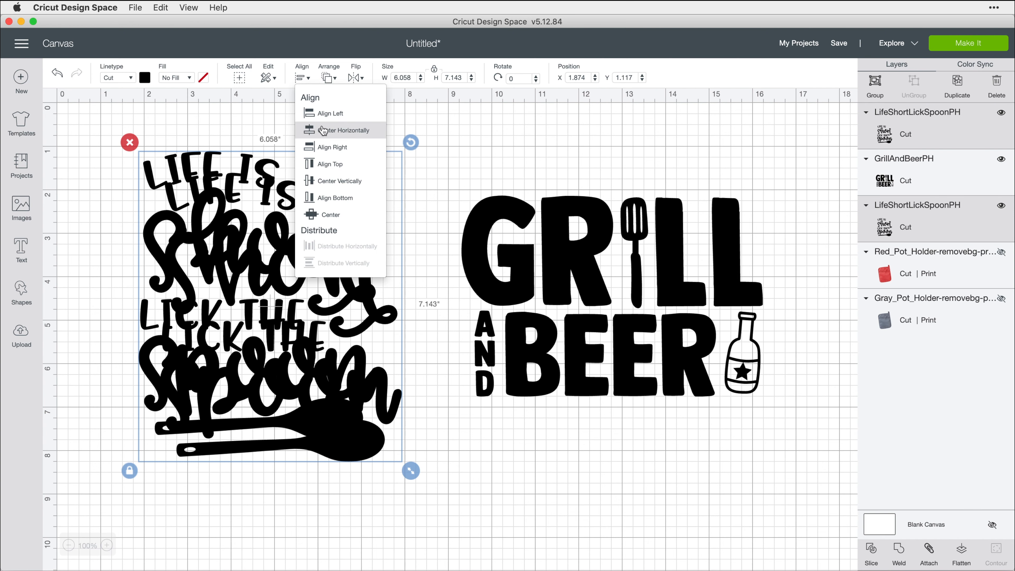
click(334, 130)
click(305, 80)
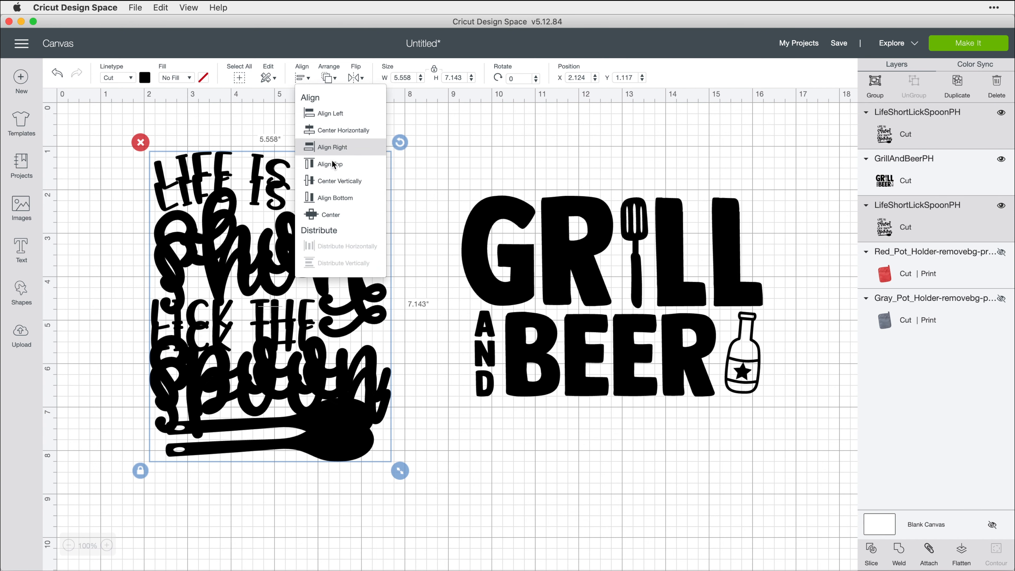
click(336, 181)
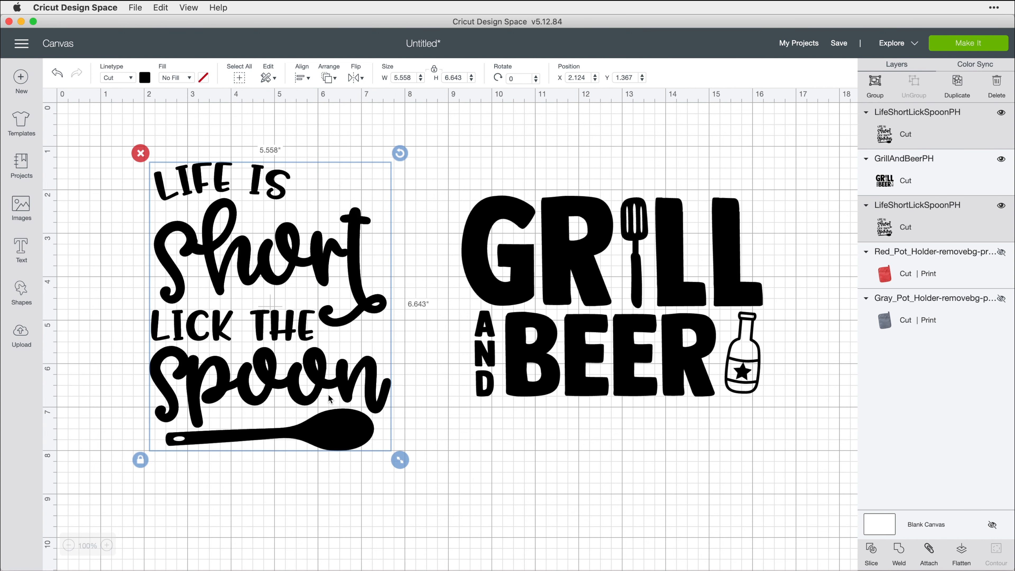
click(307, 494)
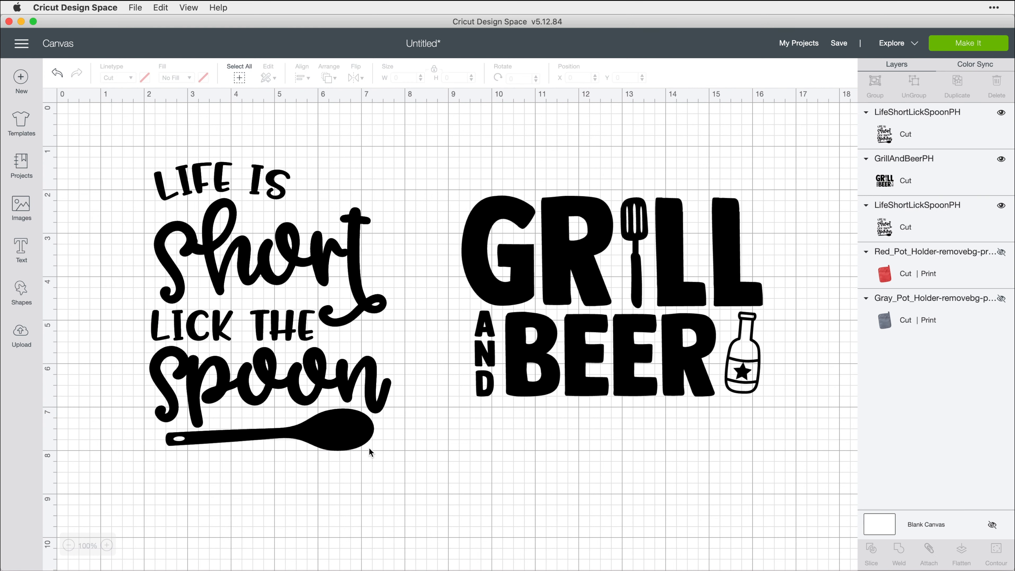
Hide the duplicate copy of the spoon design and use Contour to remove the spoon and its handle hole from the original.
click(1004, 112)
click(327, 437)
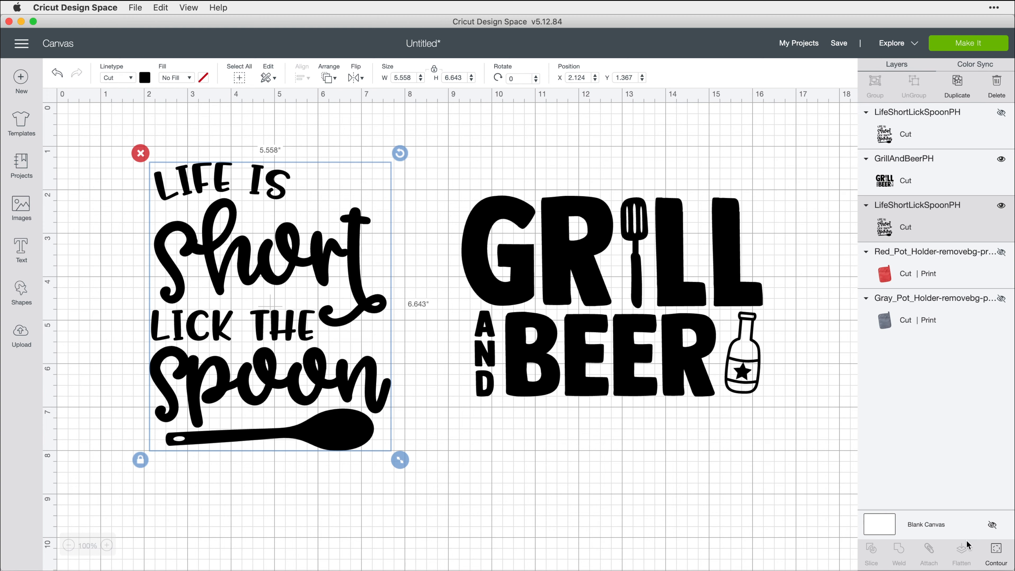
click(1000, 557)
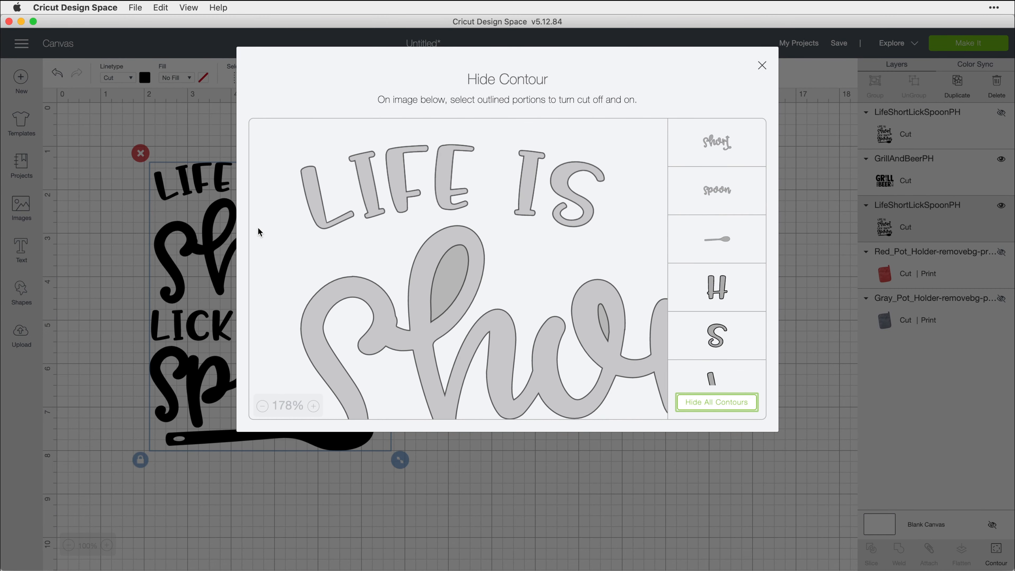
scroll(309, 250, down, 3)
scroll(310, 251, down, 7)
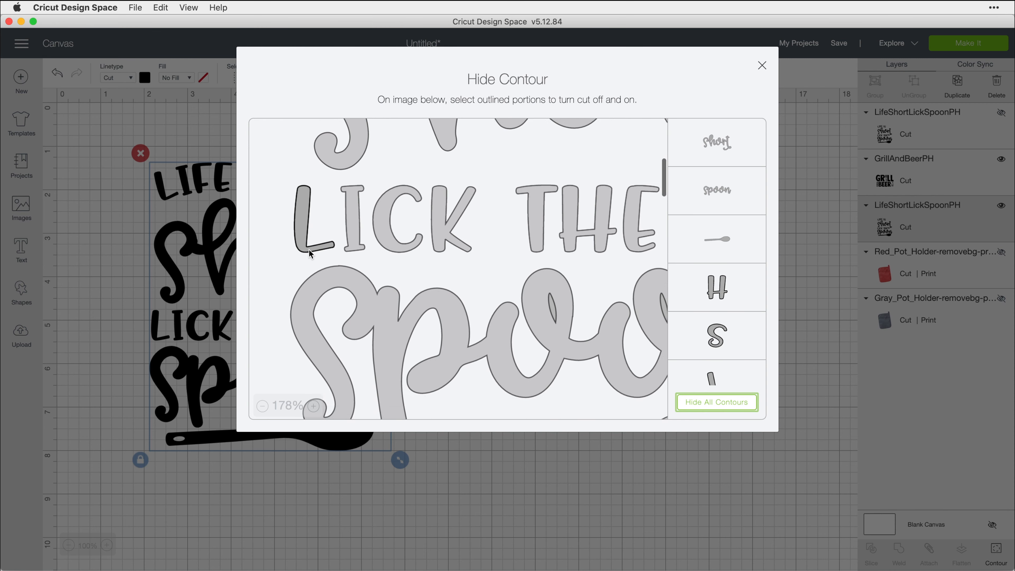
scroll(361, 368, right, 3)
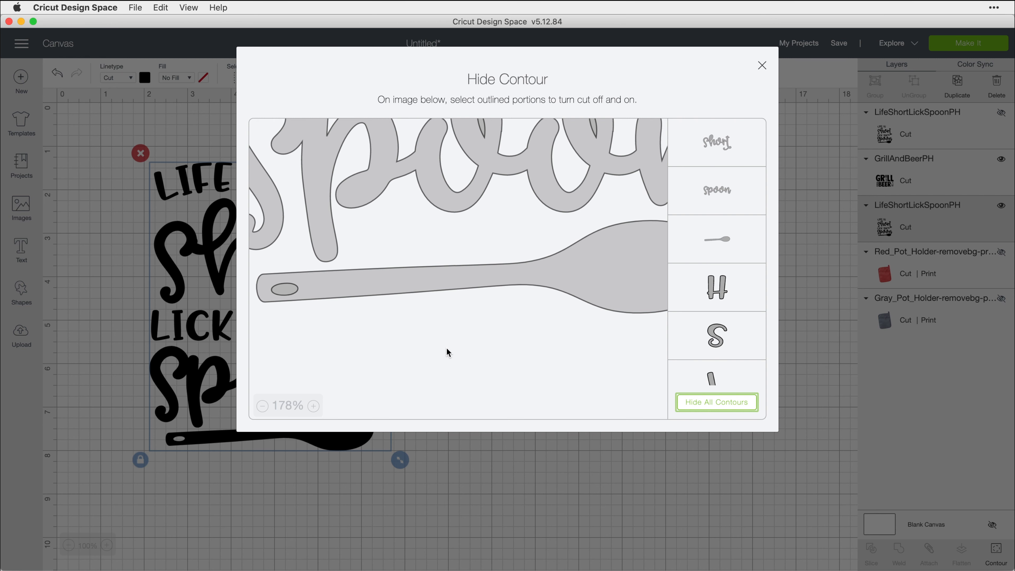
click(438, 282)
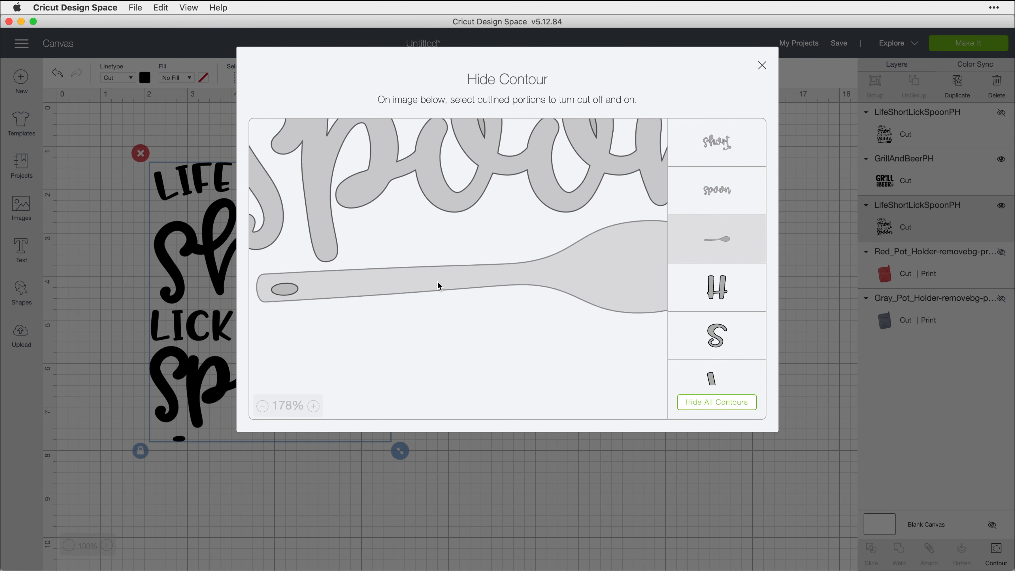
click(282, 291)
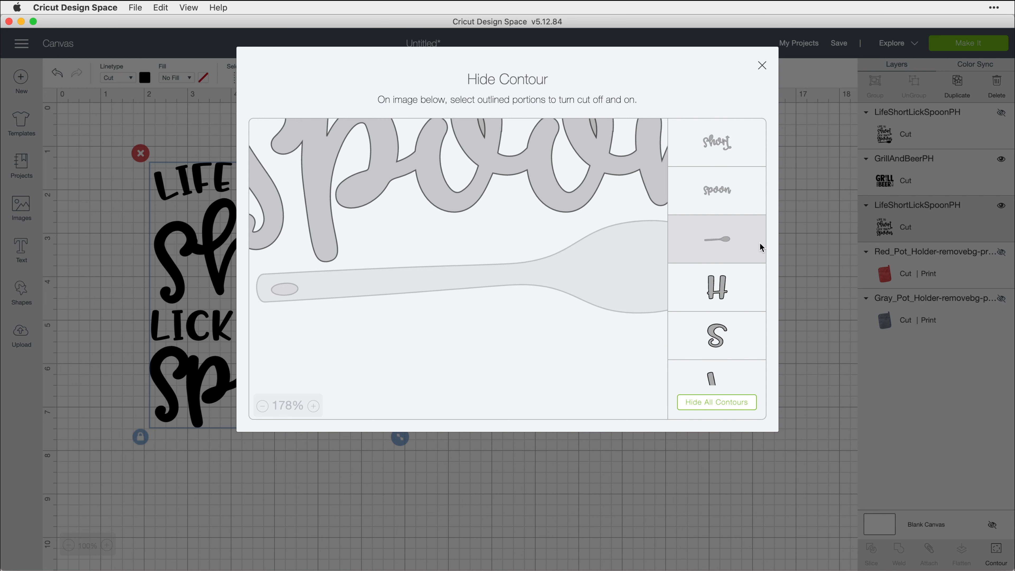
scroll(704, 298, down, 3)
scroll(704, 298, up, 3)
click(763, 66)
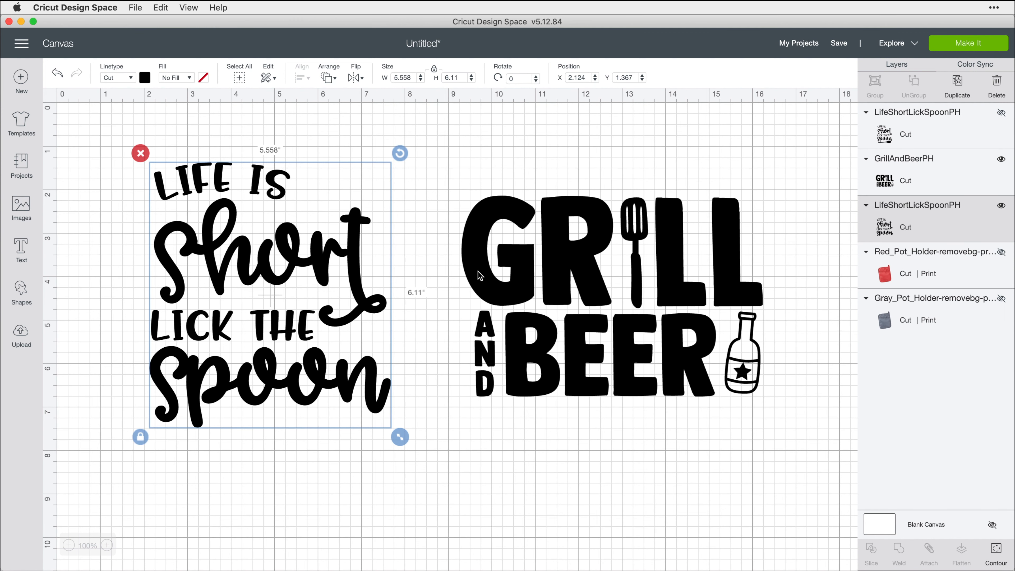
click(302, 464)
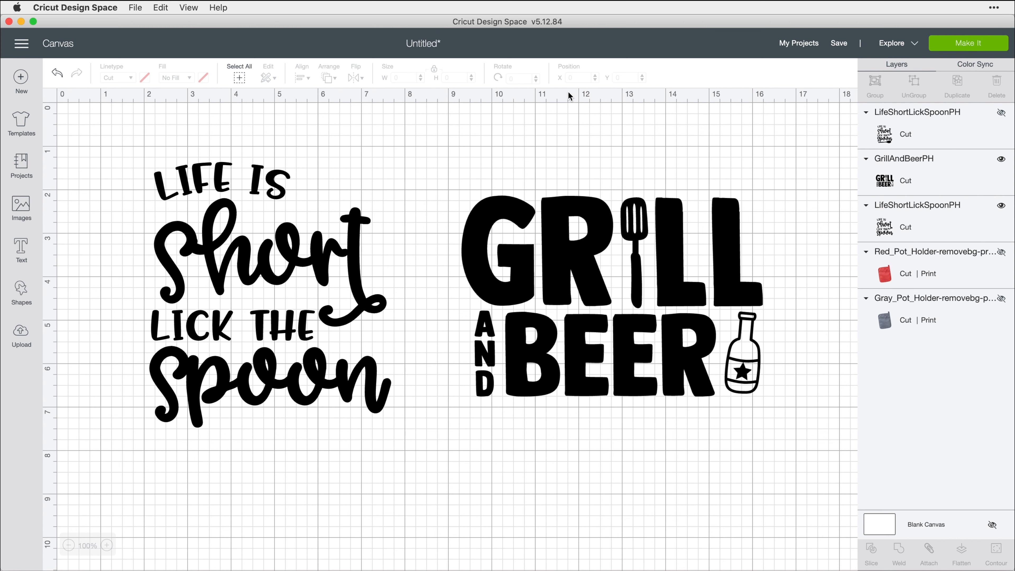
Hide the lettering-only copy, show the duplicate with the spoon, and hide all of the duplicate's contours.
click(1003, 208)
click(1003, 114)
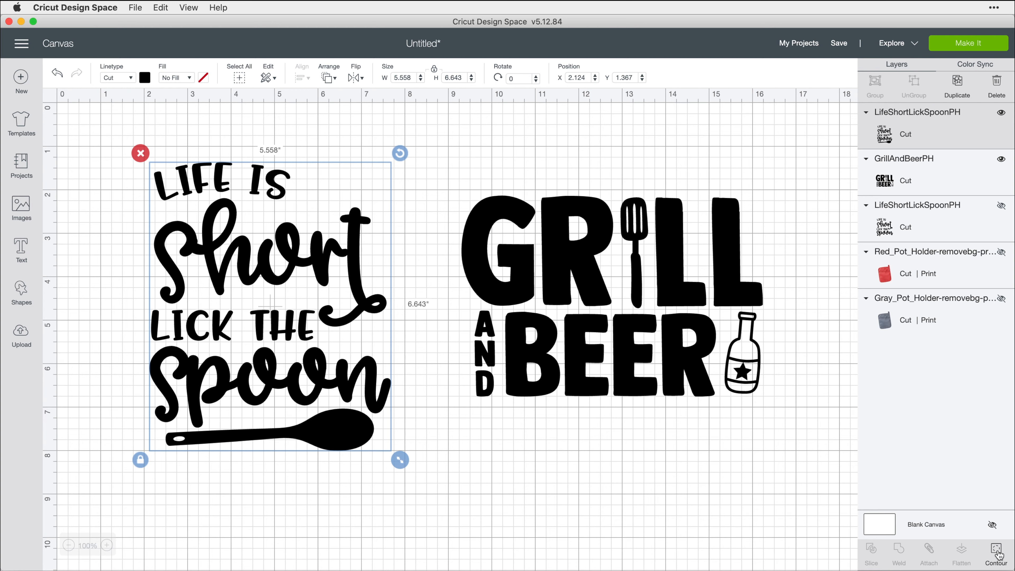
click(997, 551)
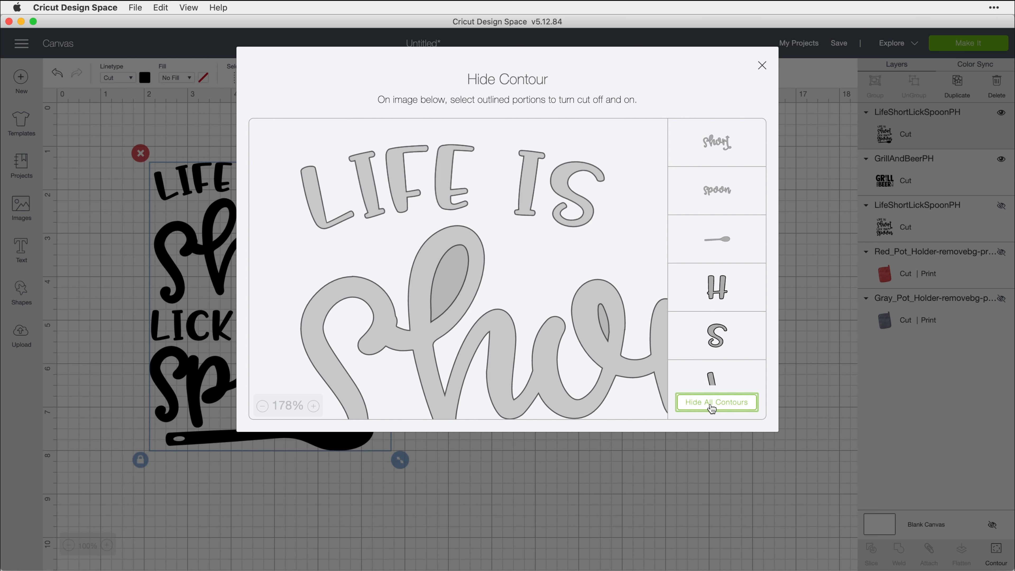
click(744, 407)
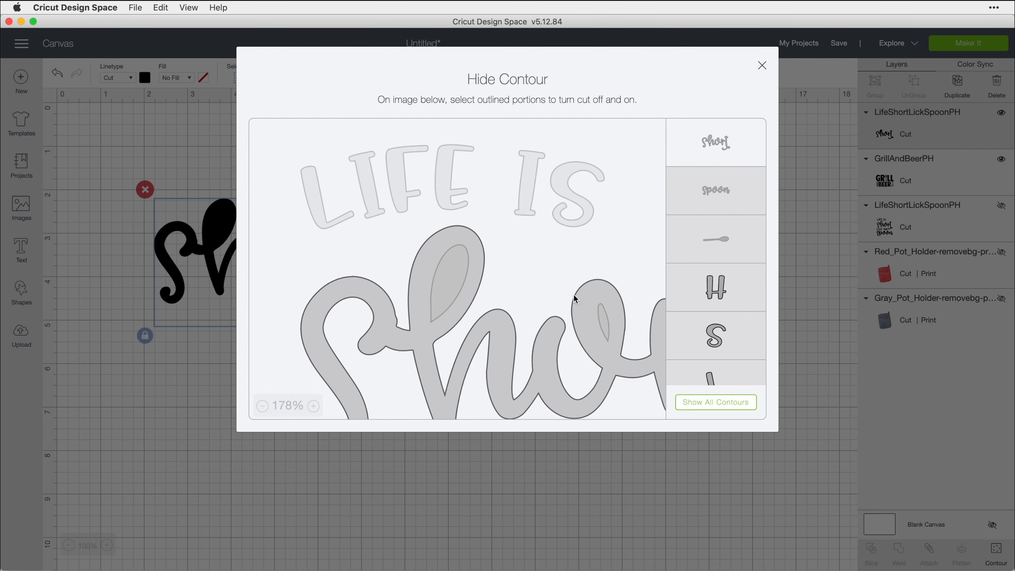
Restore the contours of the spoon and its handle hole and hide the word "short", keeping only the spoon in this copy.
scroll(700, 213, down, 1)
scroll(700, 213, up, 1)
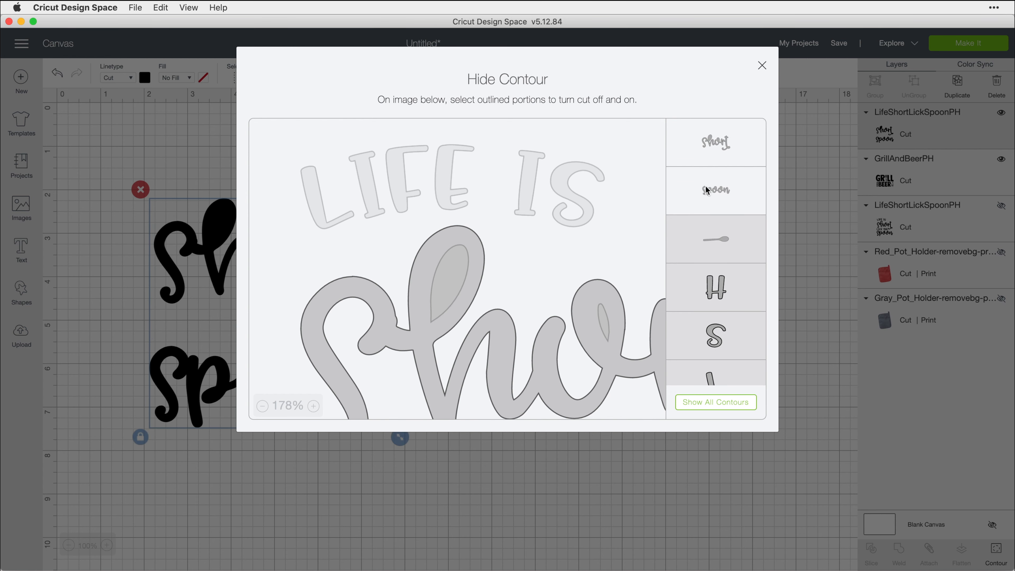
scroll(698, 298, down, 1)
scroll(703, 240, up, 1)
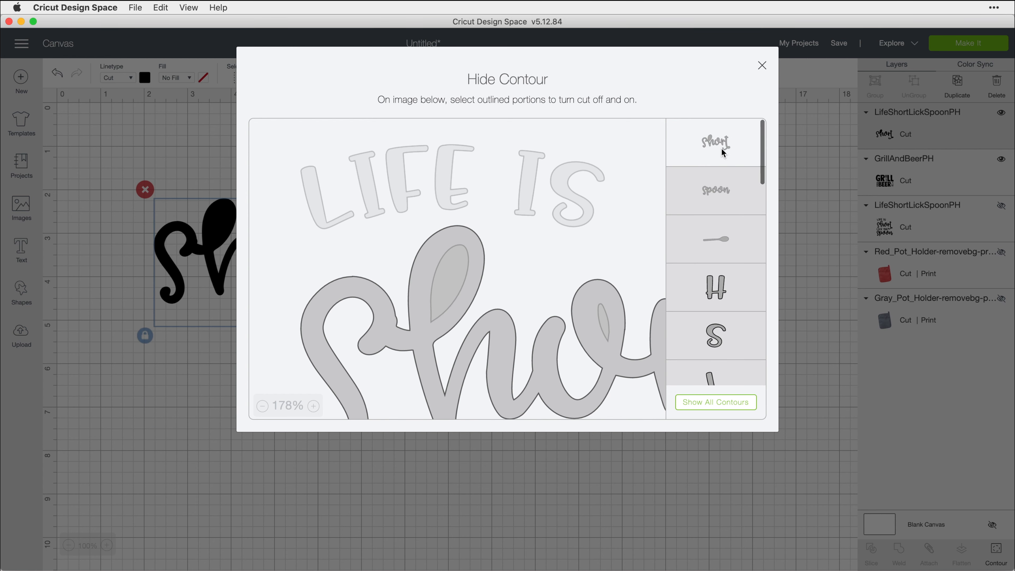
scroll(630, 230, down, 3)
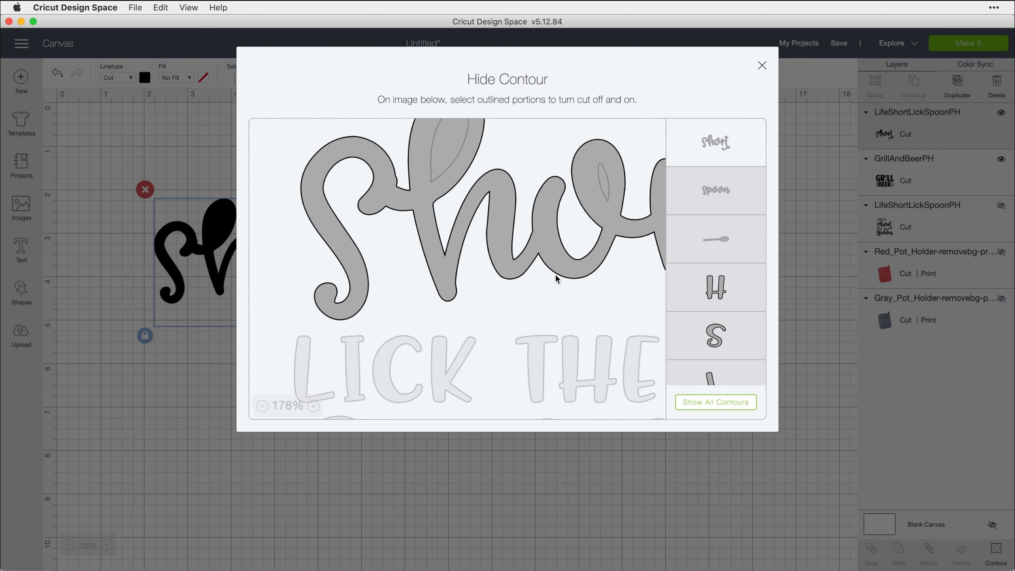
scroll(554, 259, down, 5)
scroll(553, 261, right, 2)
scroll(554, 260, up, 1)
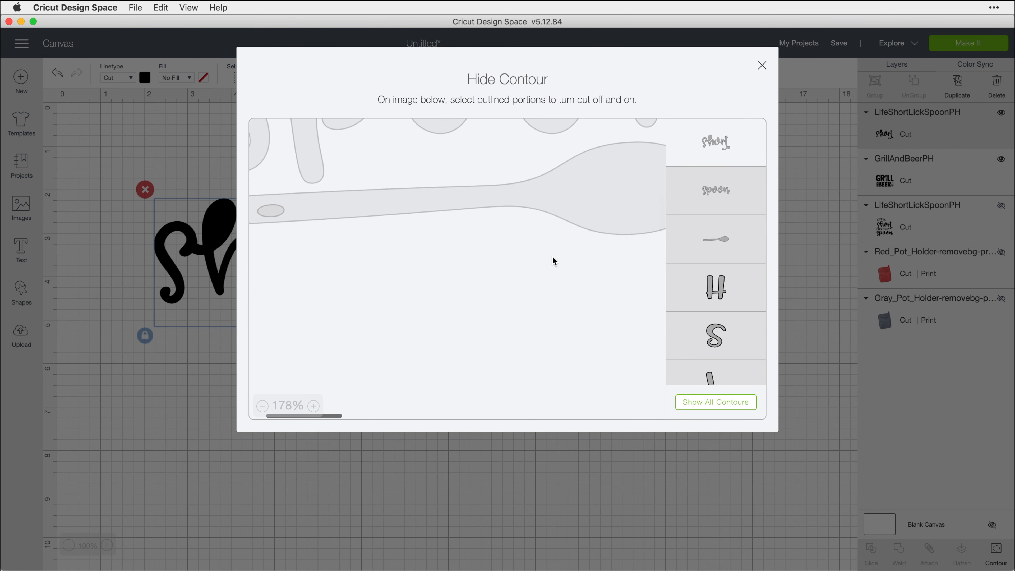
click(580, 200)
click(272, 212)
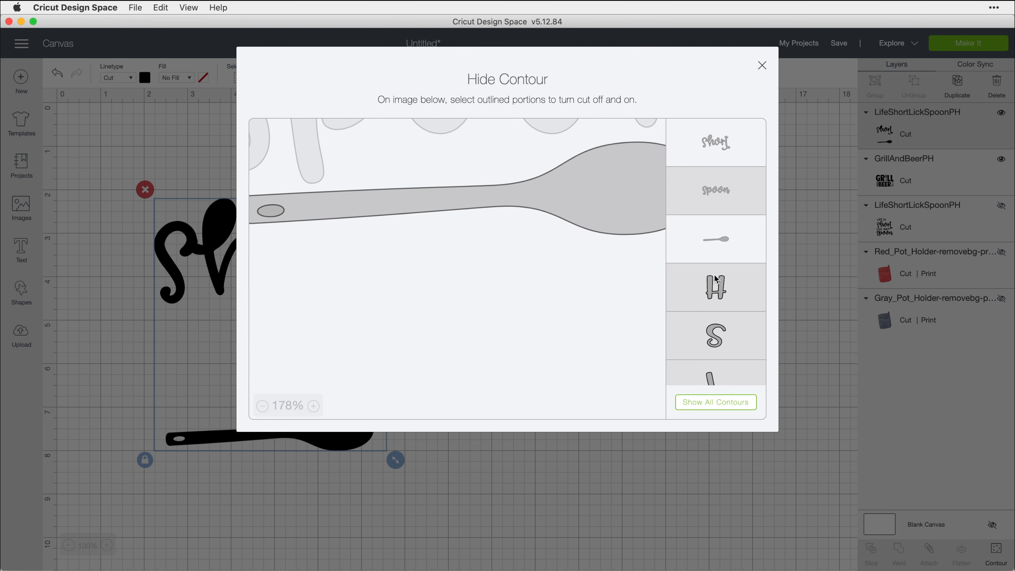
click(732, 138)
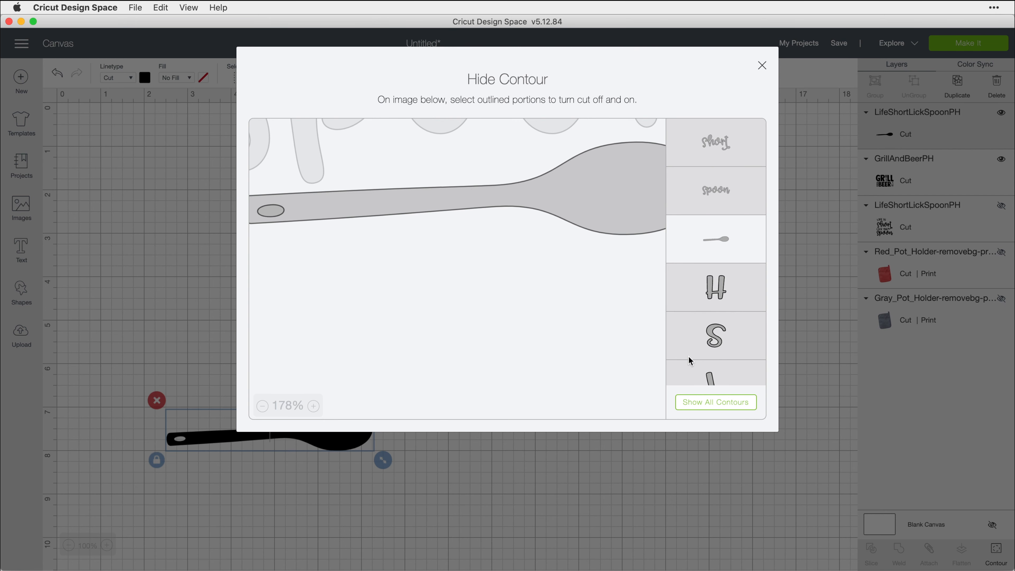
click(763, 66)
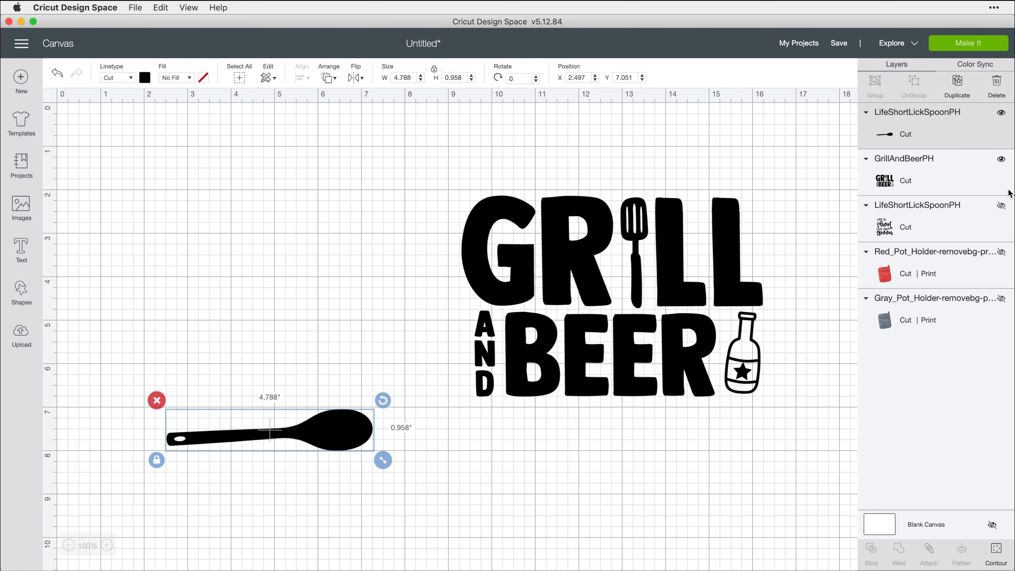
Show the lettering layer again and change the spoon's material color to light orange.
click(1006, 209)
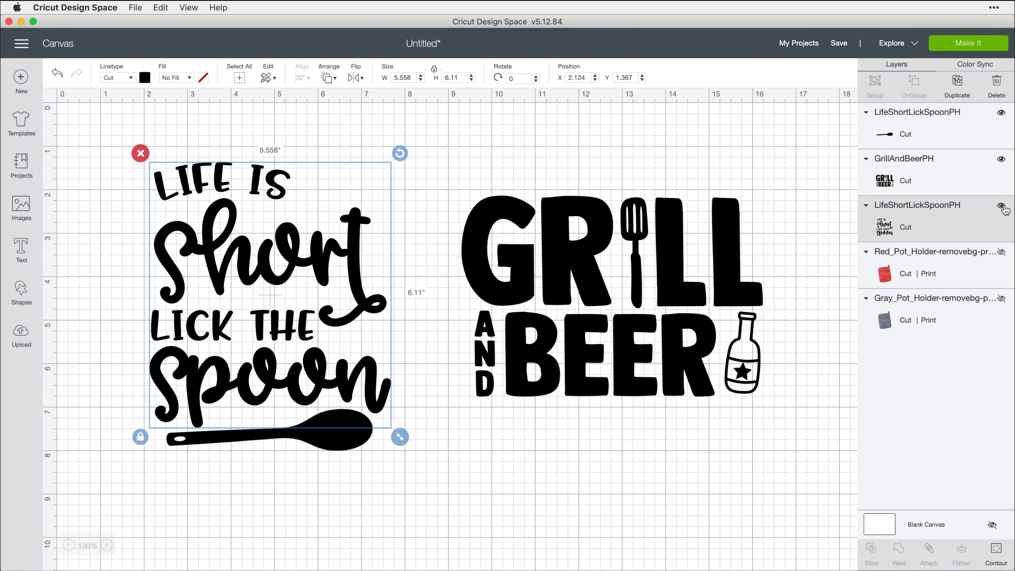
click(350, 465)
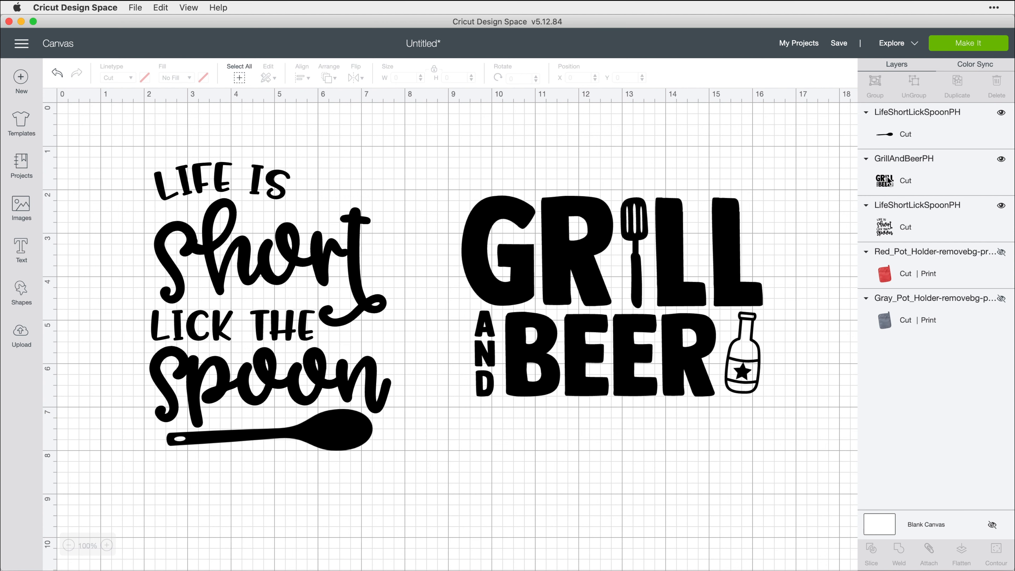
click(339, 430)
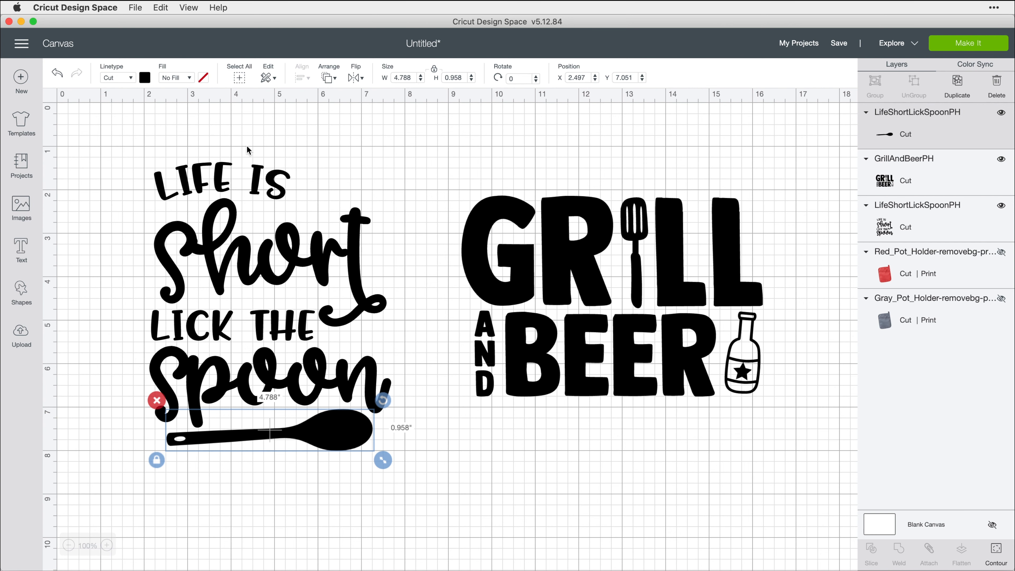
click(146, 79)
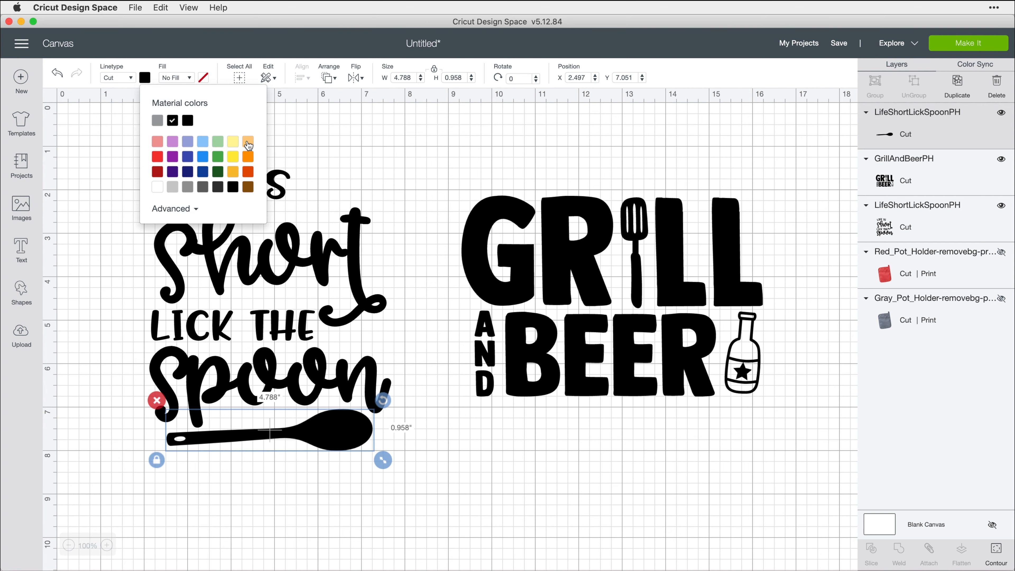
click(248, 143)
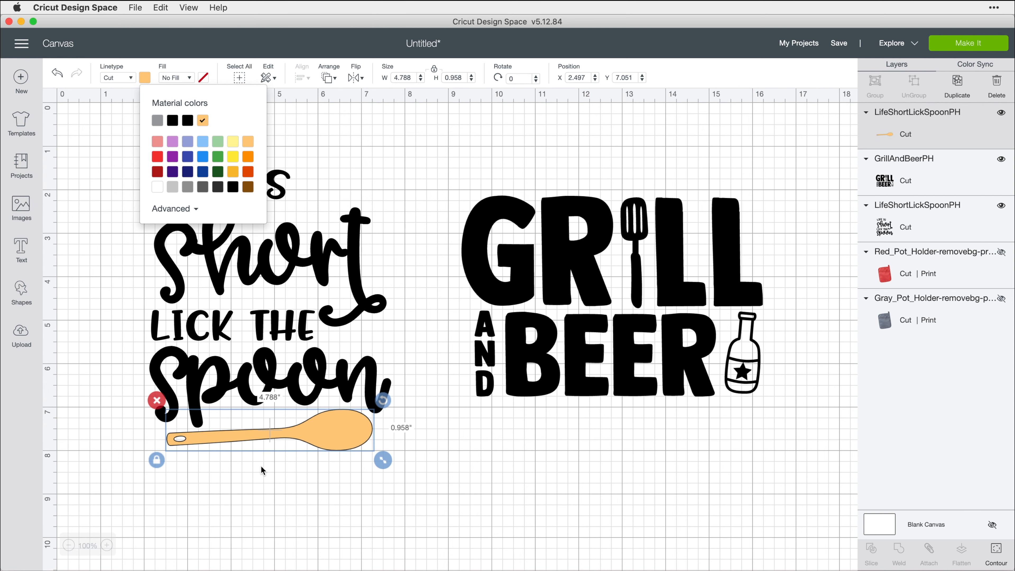
click(263, 475)
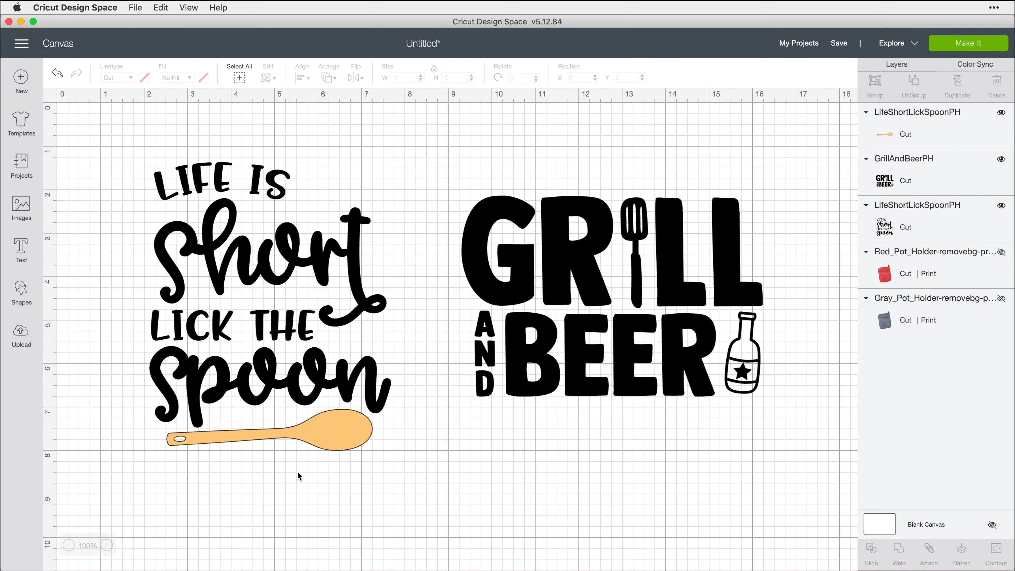
Set the fill of both the lettering and the spoon to Print, and group the two layers.
drag(368, 491, 187, 124)
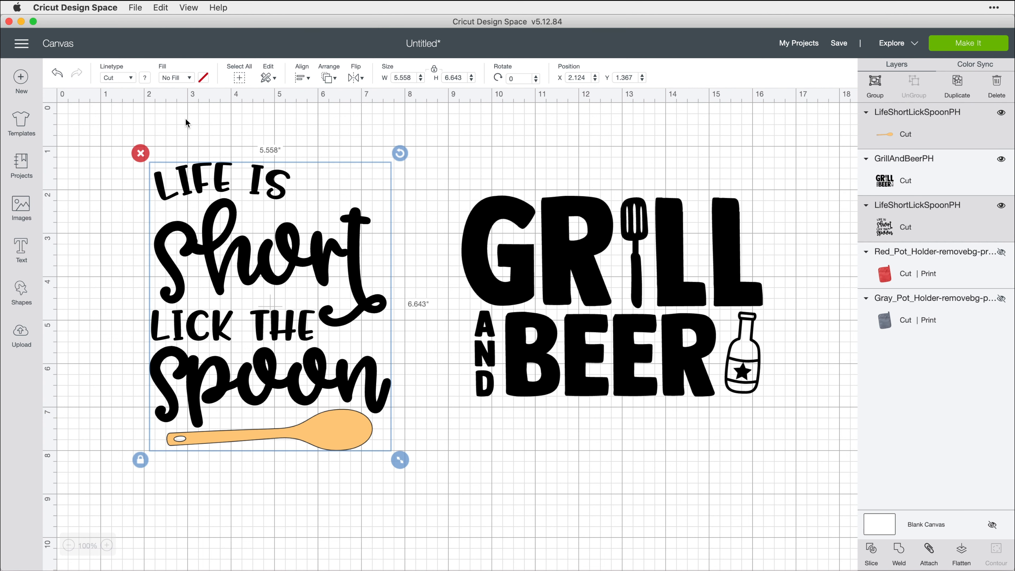
click(192, 77)
click(192, 107)
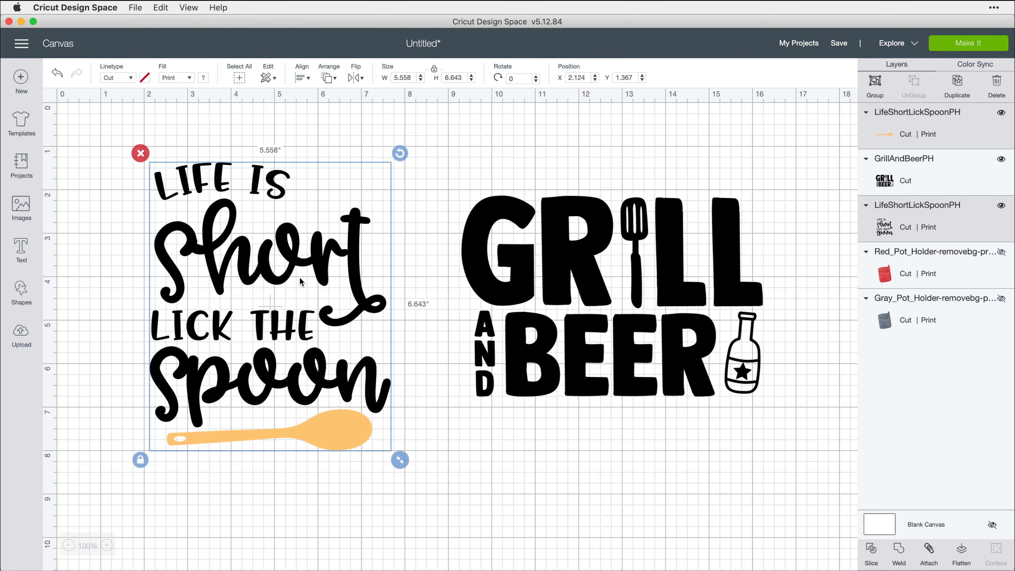
click(875, 91)
Duplicate the "Grill and Beer" design and move the copy below and right of the original, to about X 13.1, Y 5.1.
scroll(607, 425, right, 2)
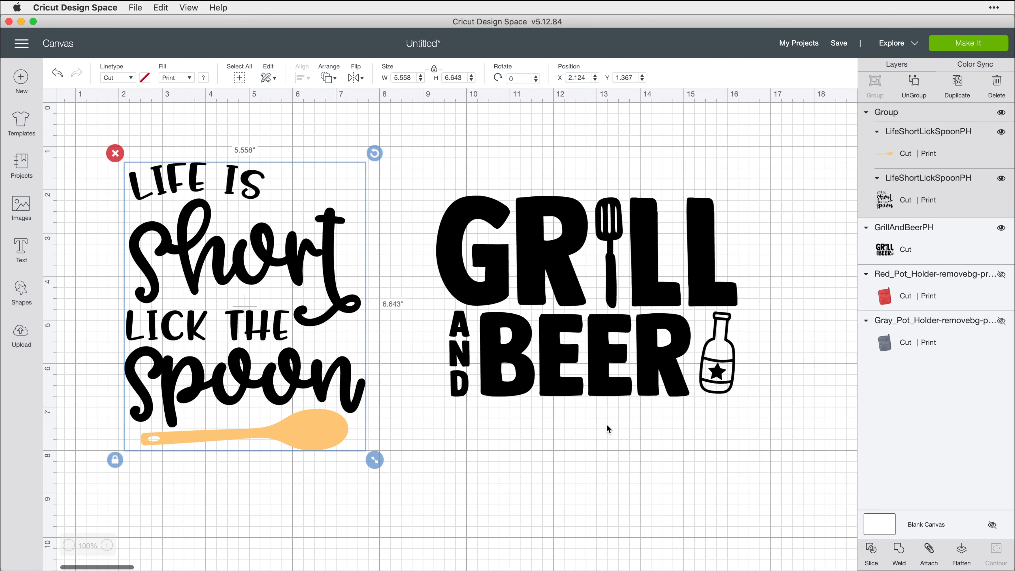
scroll(607, 425, right, 1)
scroll(607, 425, right, 5)
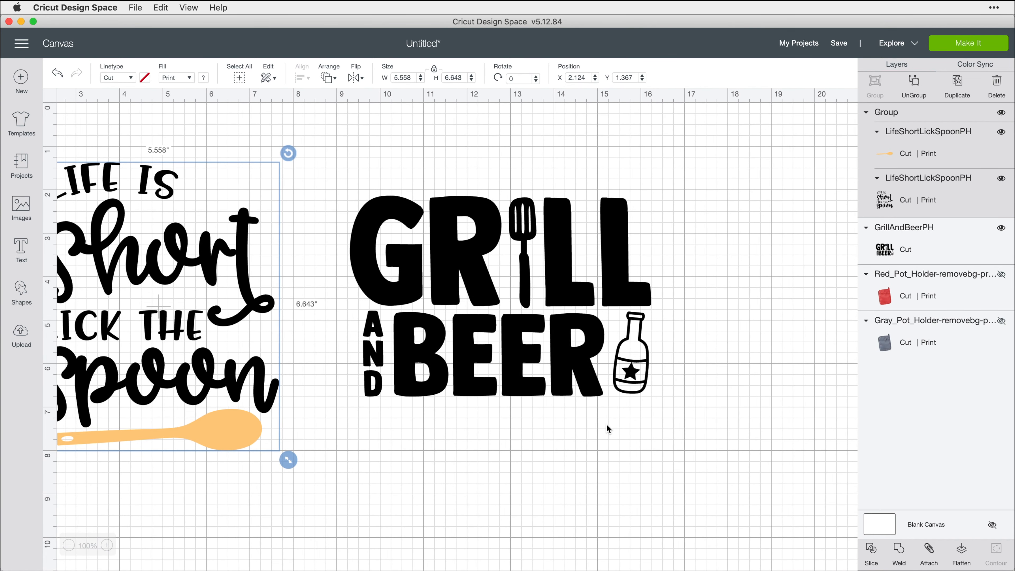
scroll(607, 424, right, 1)
click(564, 367)
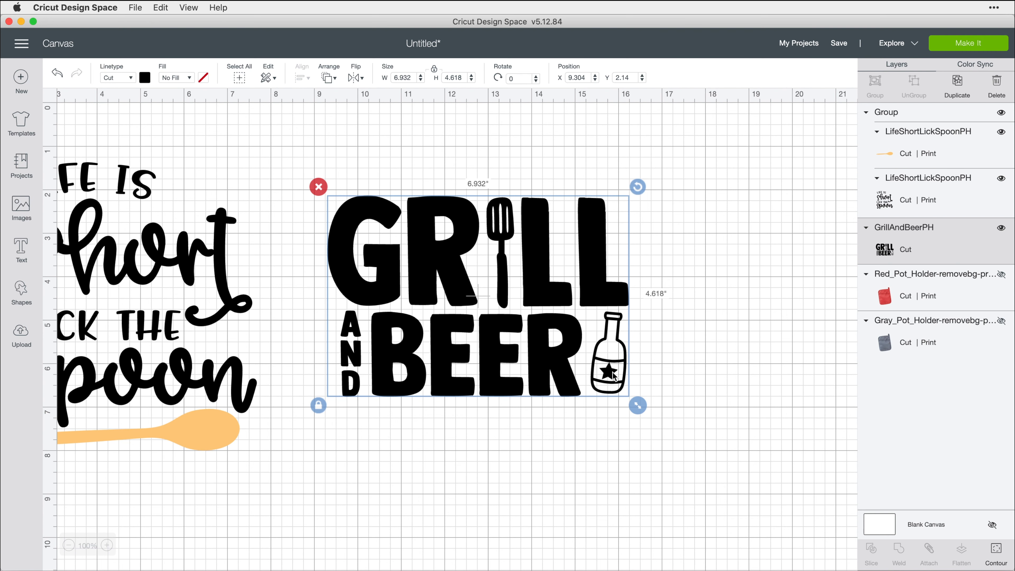
key(Right)
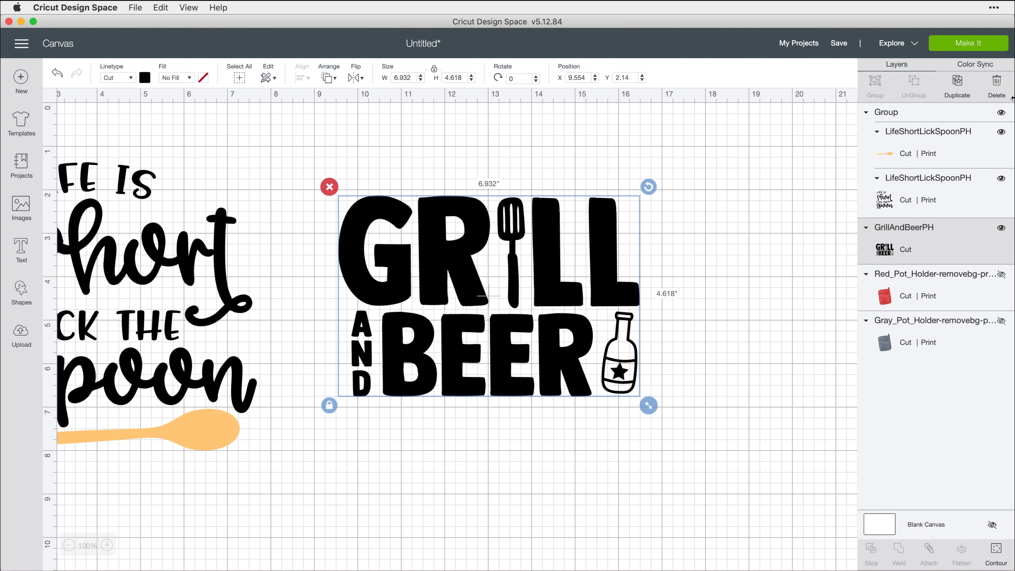
click(958, 83)
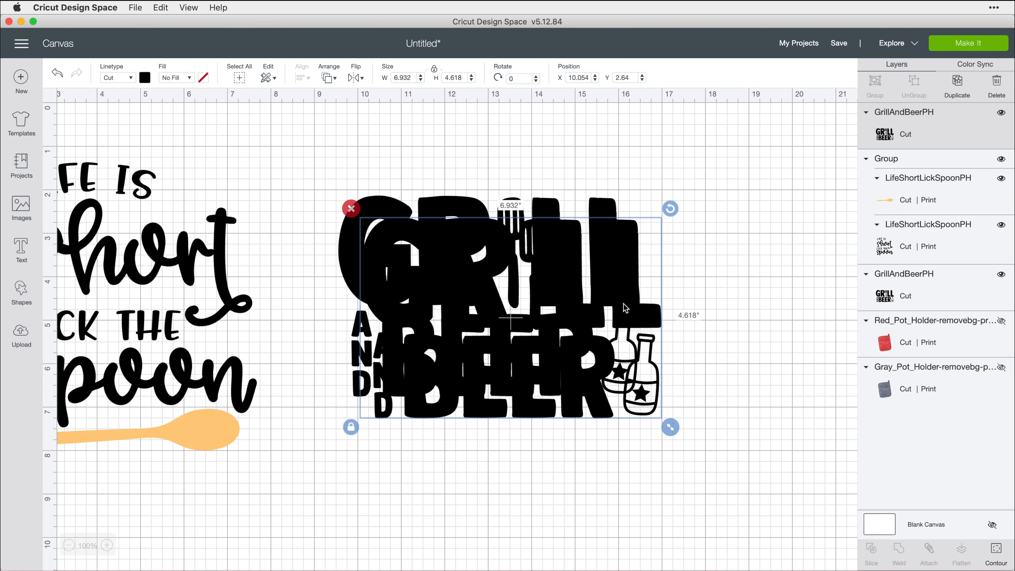
drag(626, 308, 757, 418)
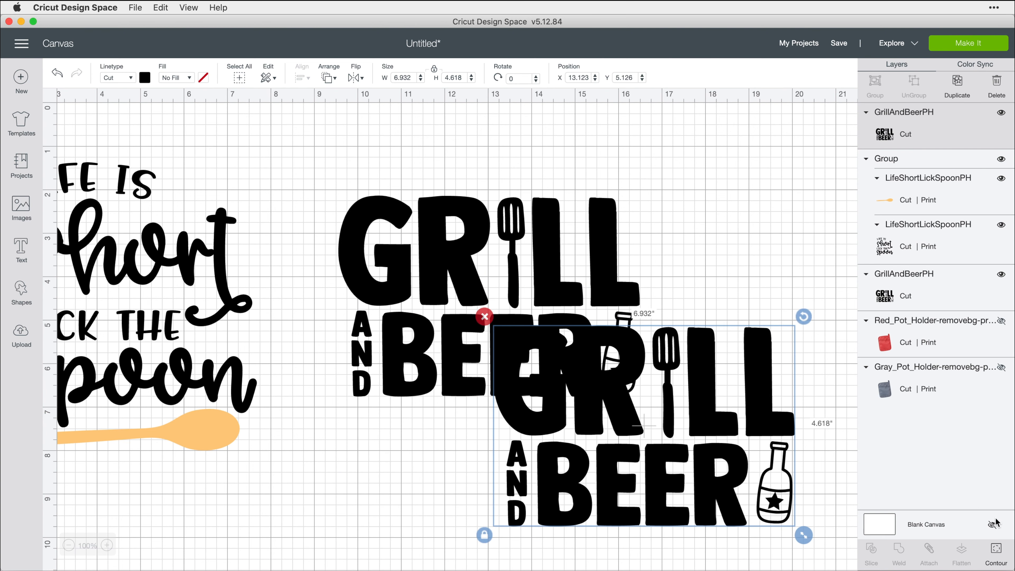
Hide the contours of the spatula, its three slots and the bottle's star in the duplicate with Contour, keeping the lettering and bottle.
click(996, 554)
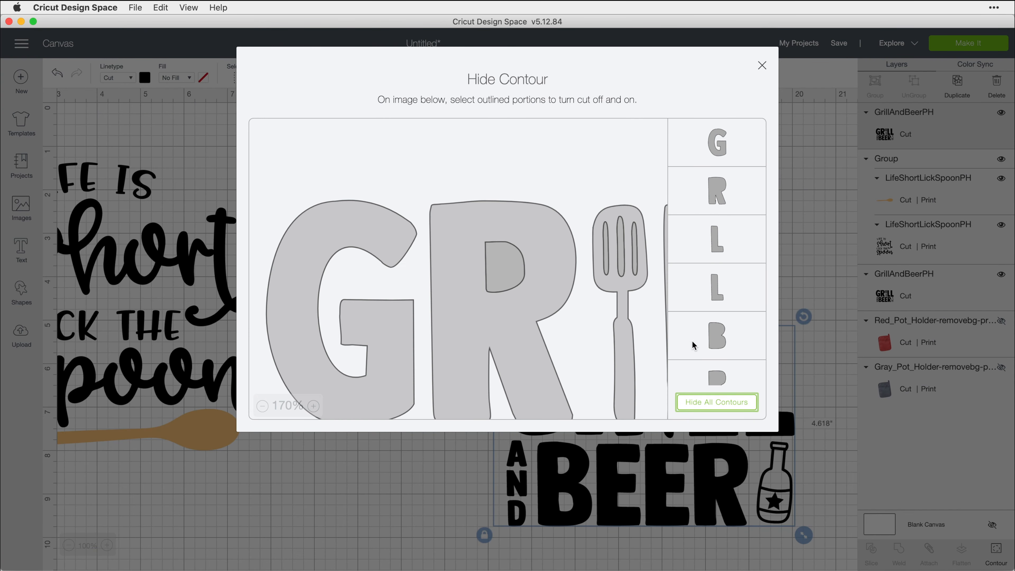
click(622, 340)
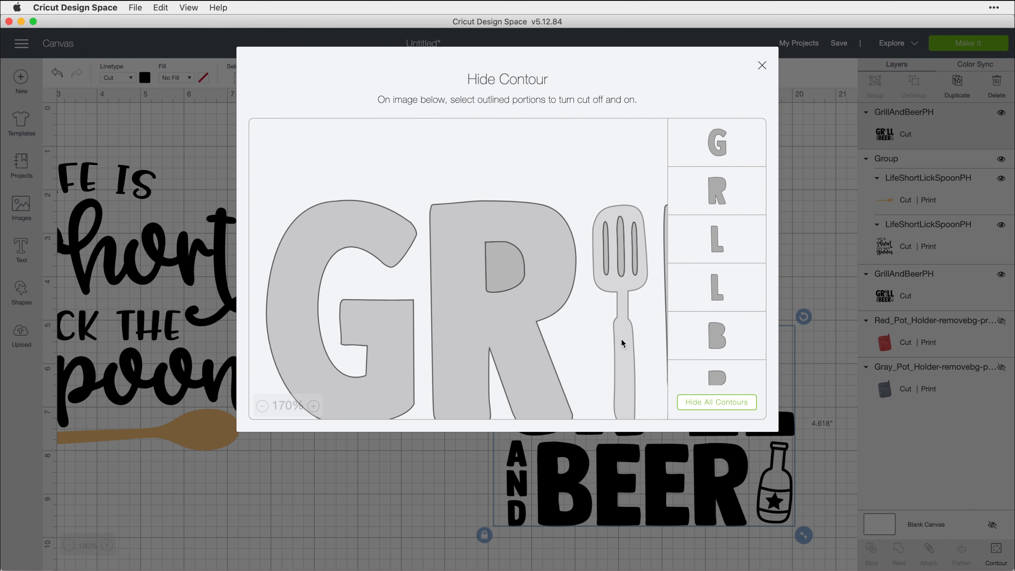
click(607, 260)
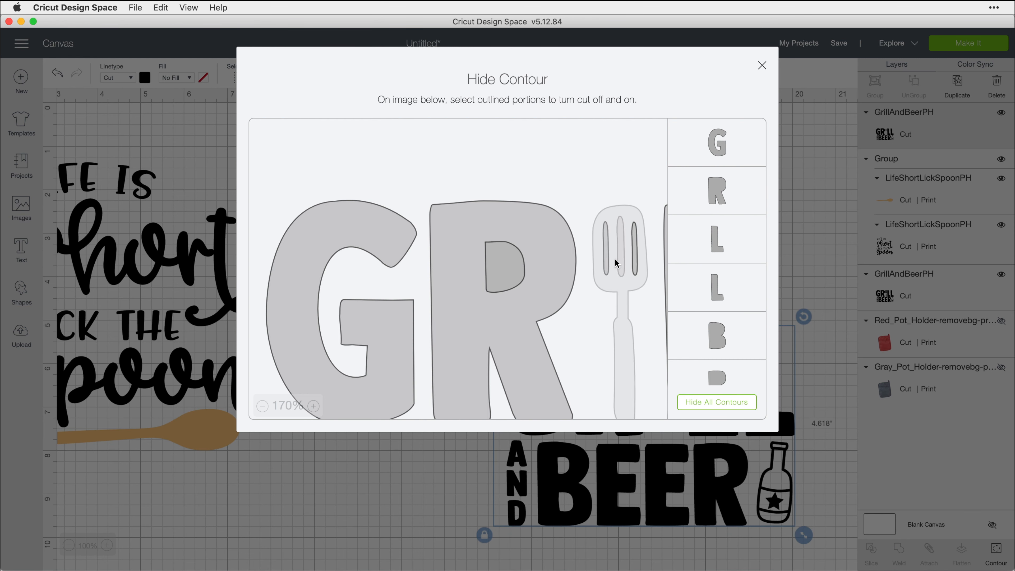
click(635, 262)
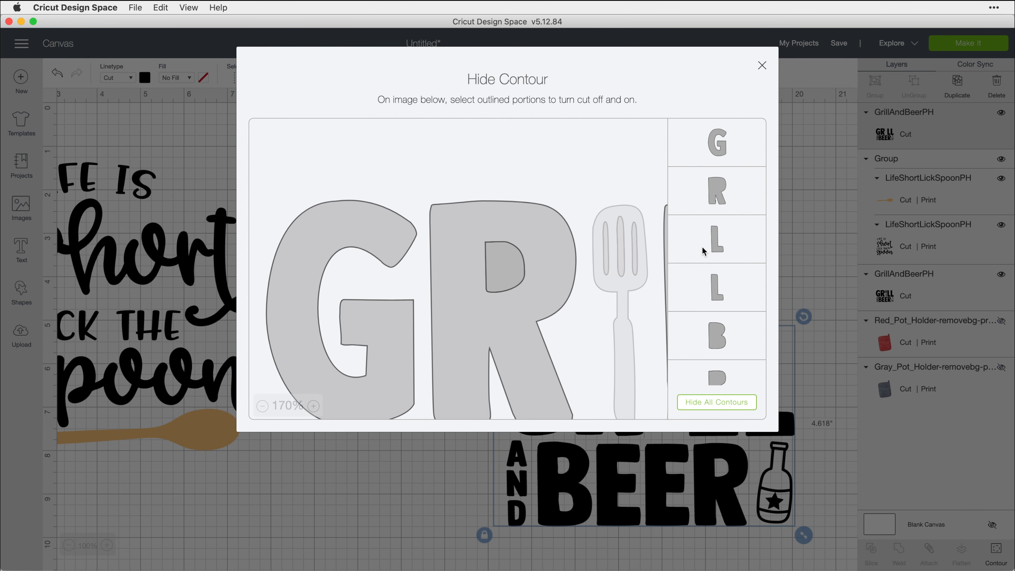
scroll(698, 215, down, 10)
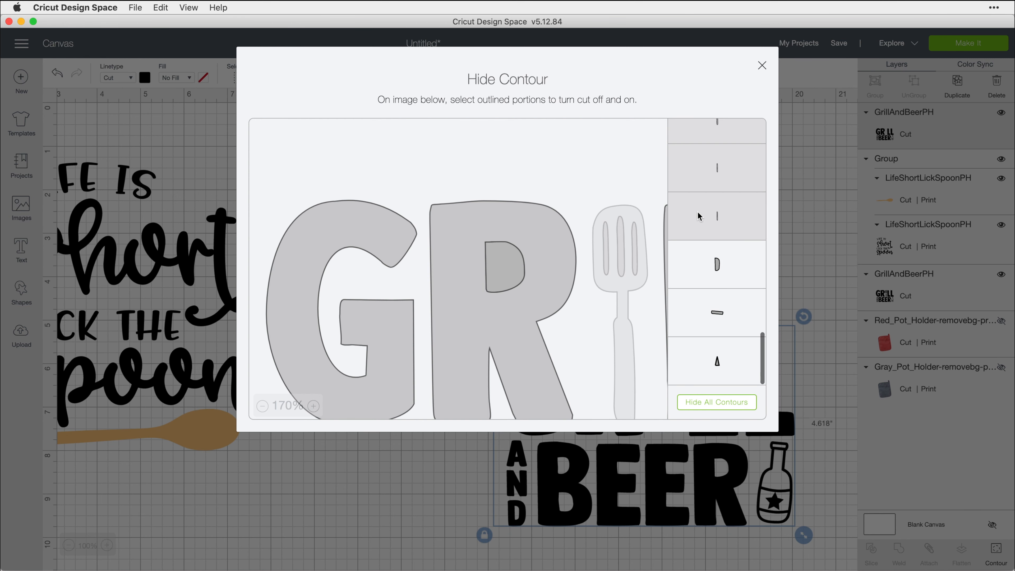
scroll(699, 216, up, 5)
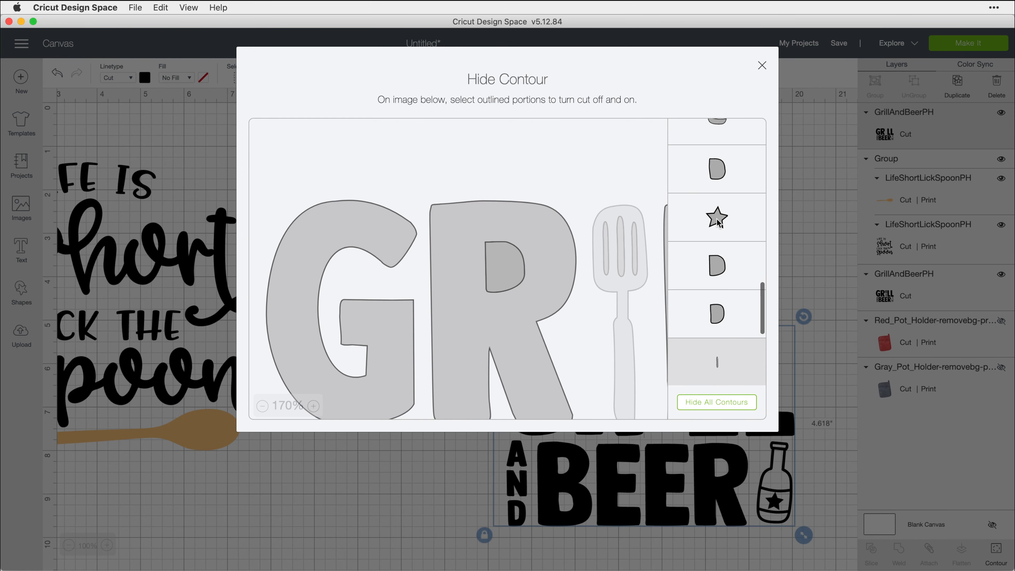
click(720, 224)
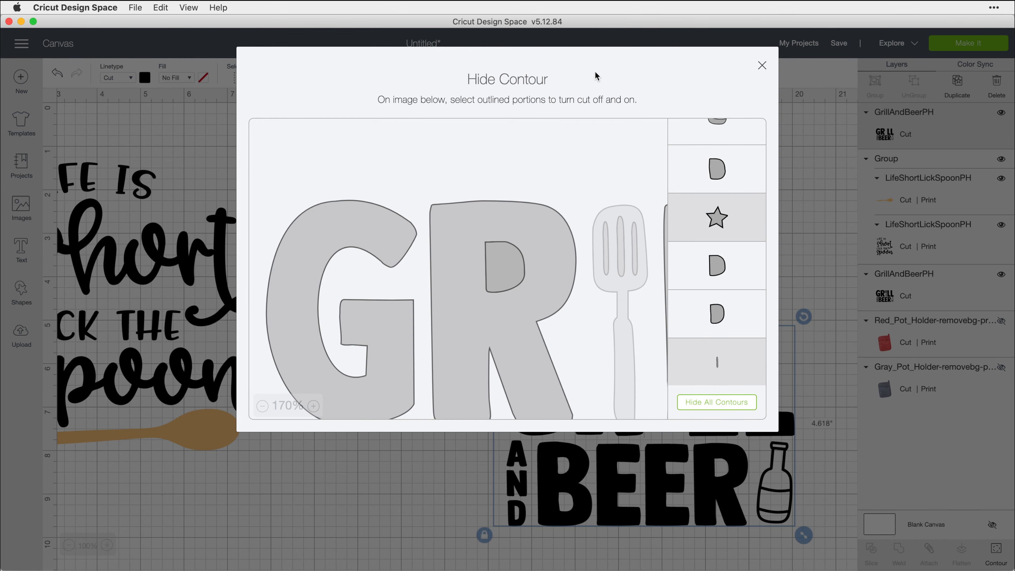
click(762, 66)
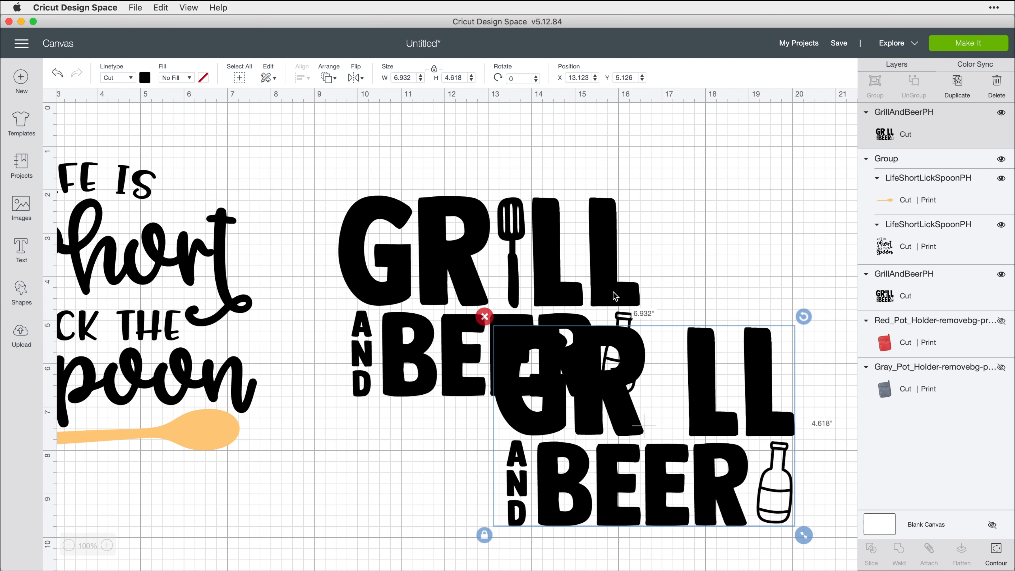
Move the lettering-and-bottle copy under the original and hide it, and hide all contours of the original "Grill and Beer" design.
drag(589, 382, 460, 398)
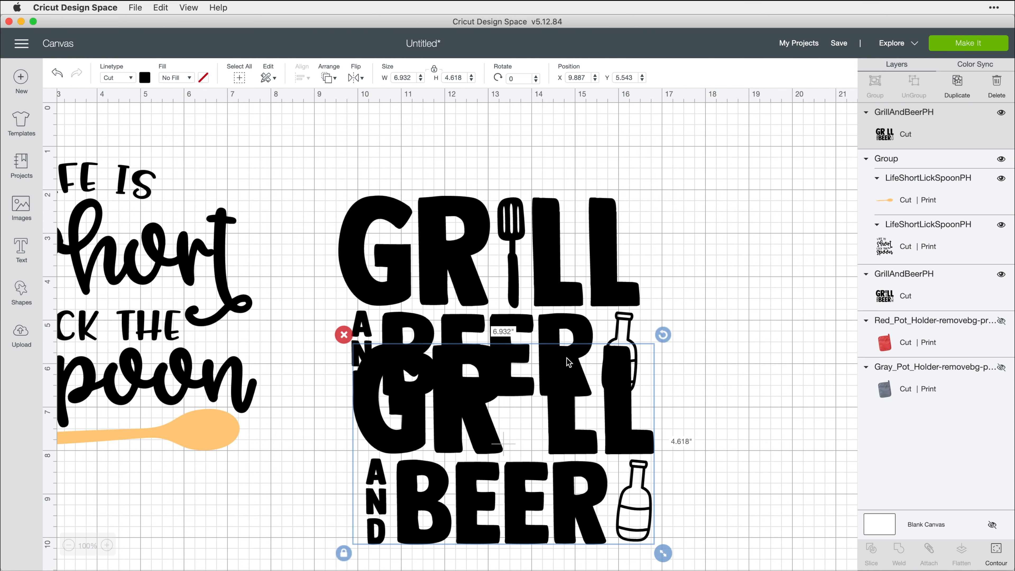
click(1002, 115)
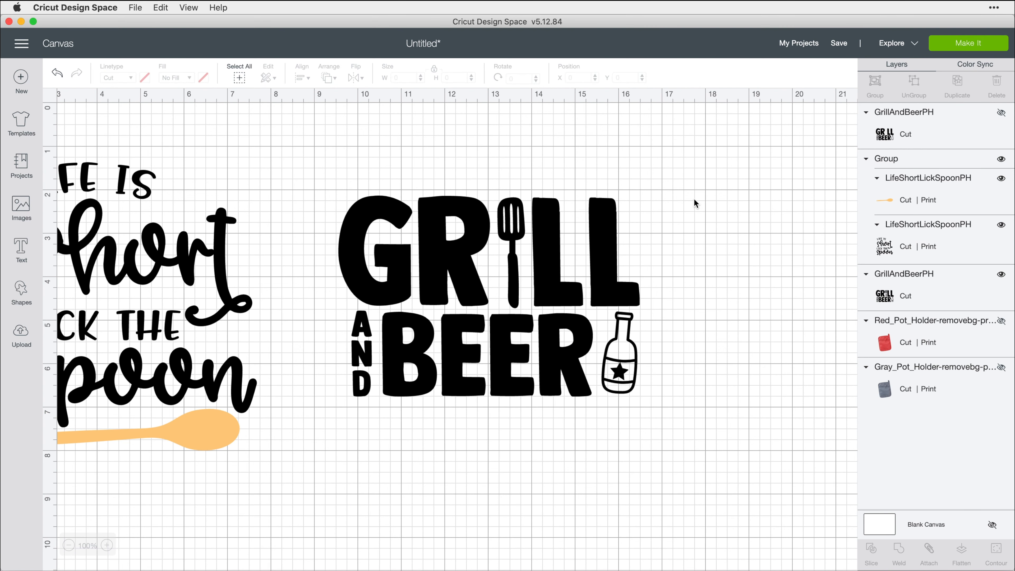
click(611, 267)
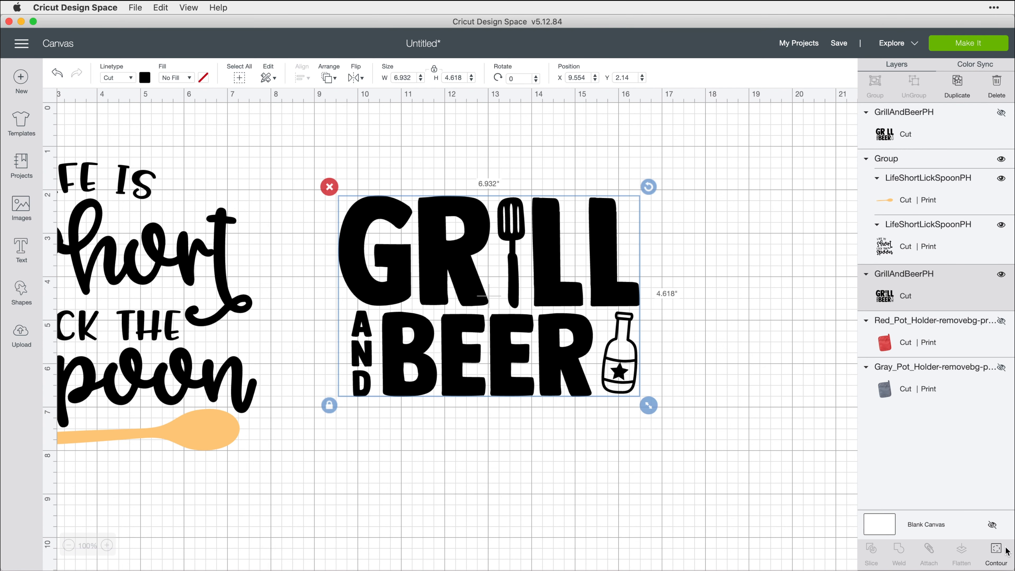
click(996, 552)
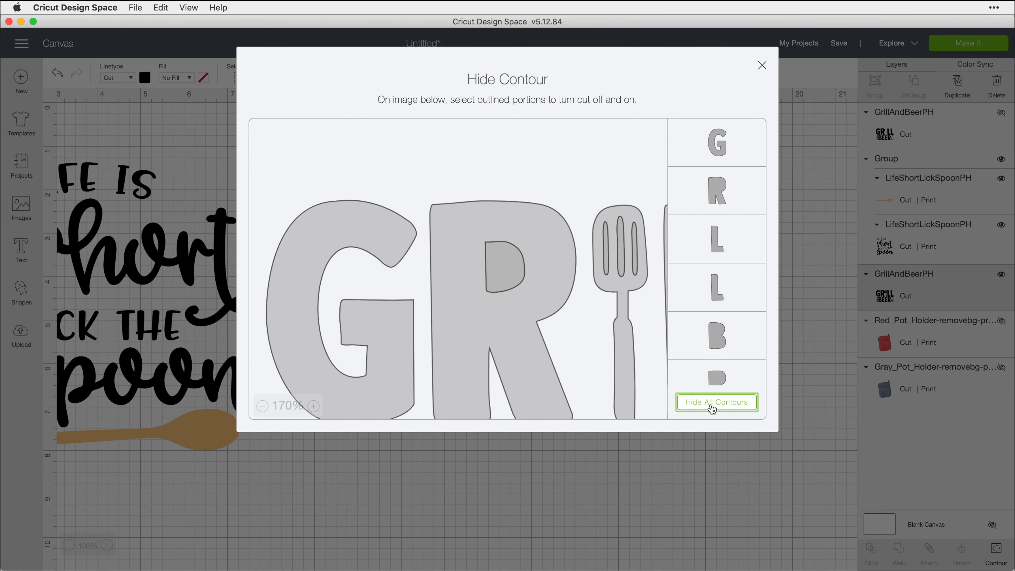
click(713, 403)
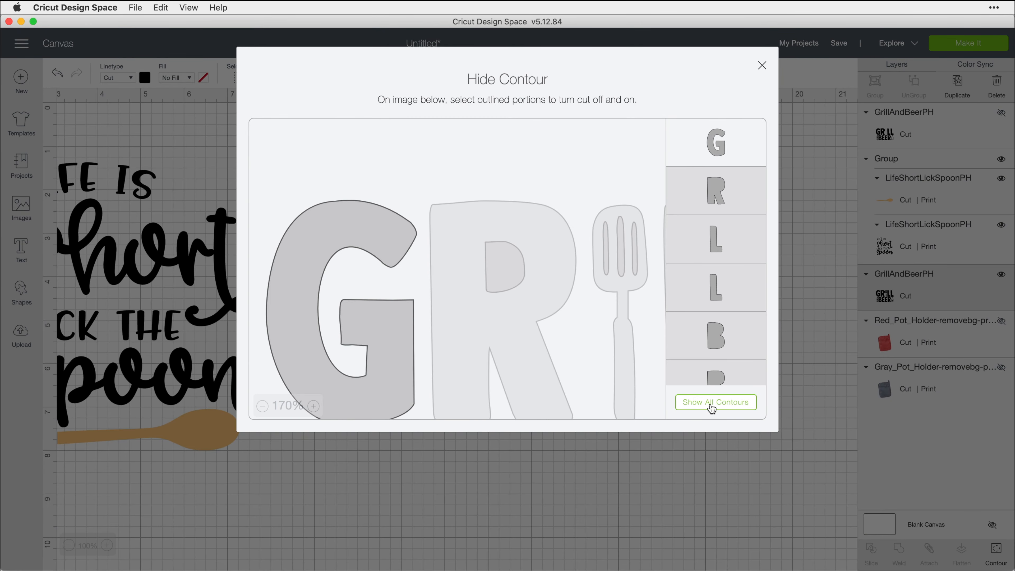
Restore the contours of the spatula, its three slots and the star in the original design.
scroll(716, 200, down, 10)
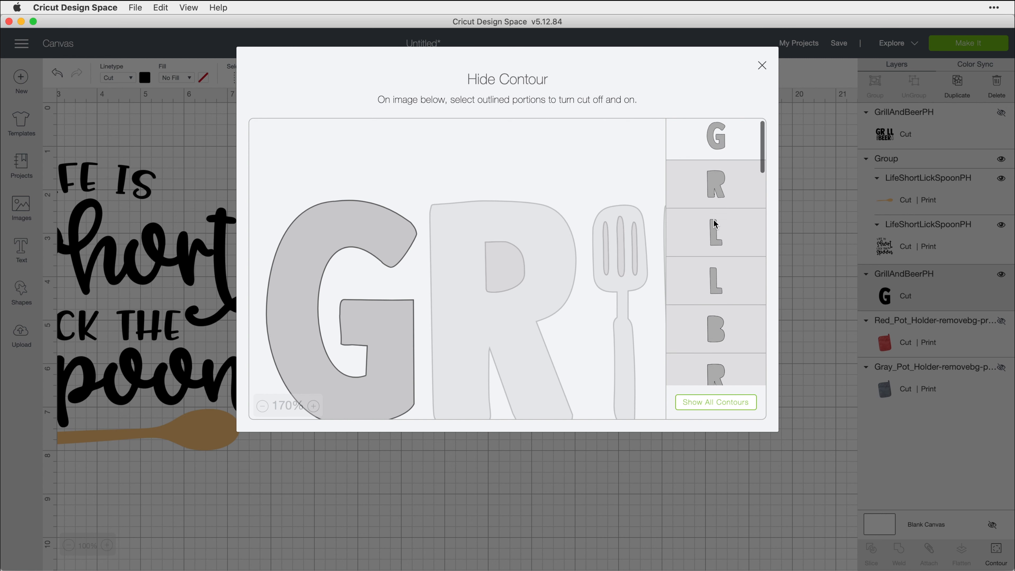
click(625, 336)
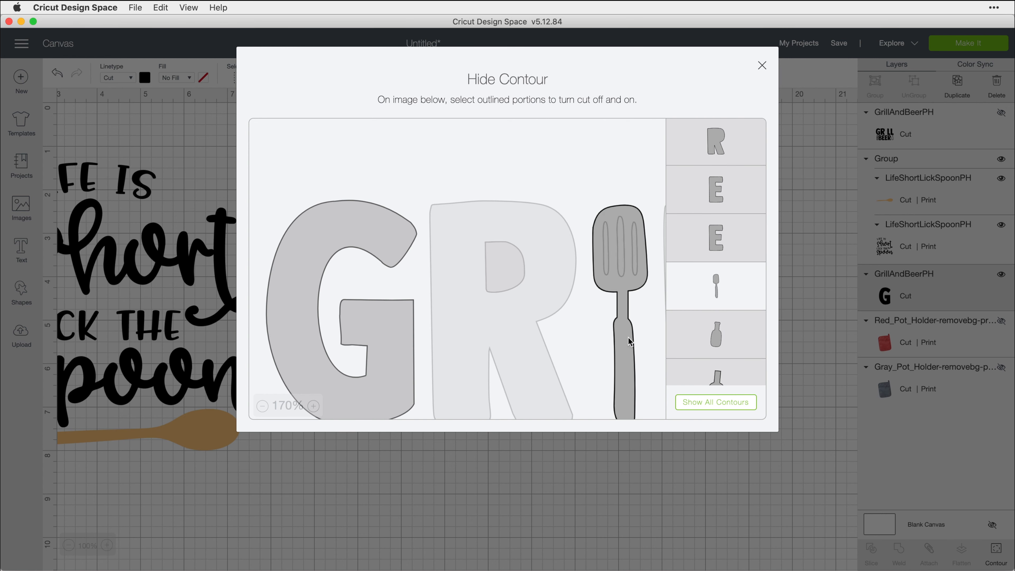
click(622, 255)
click(607, 258)
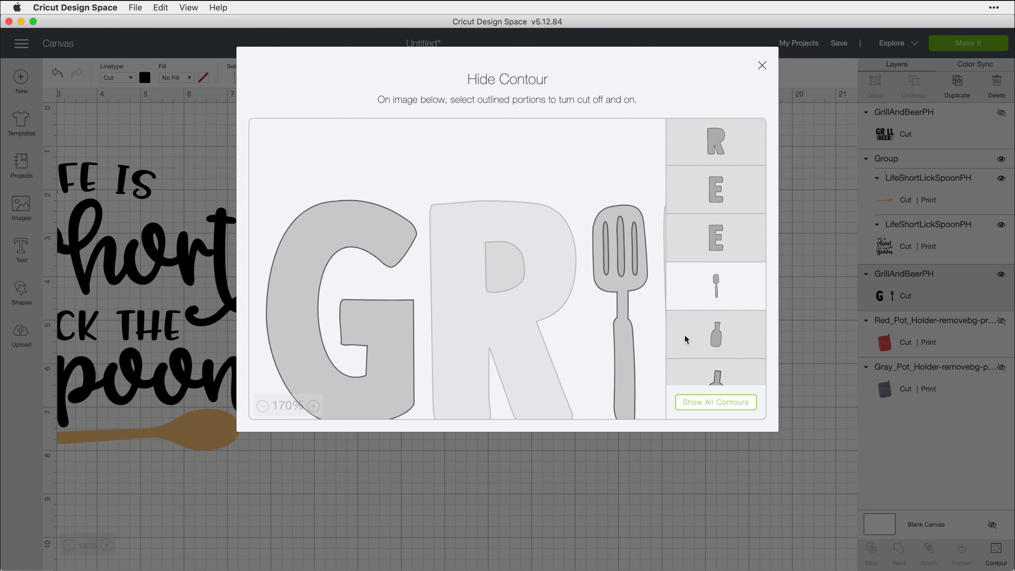
scroll(685, 334, down, 10)
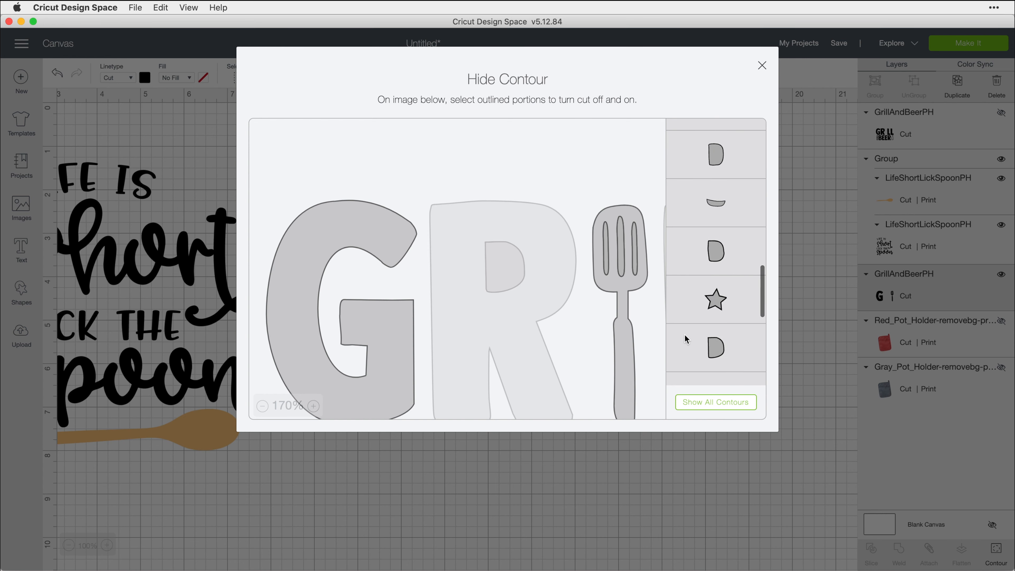
click(675, 284)
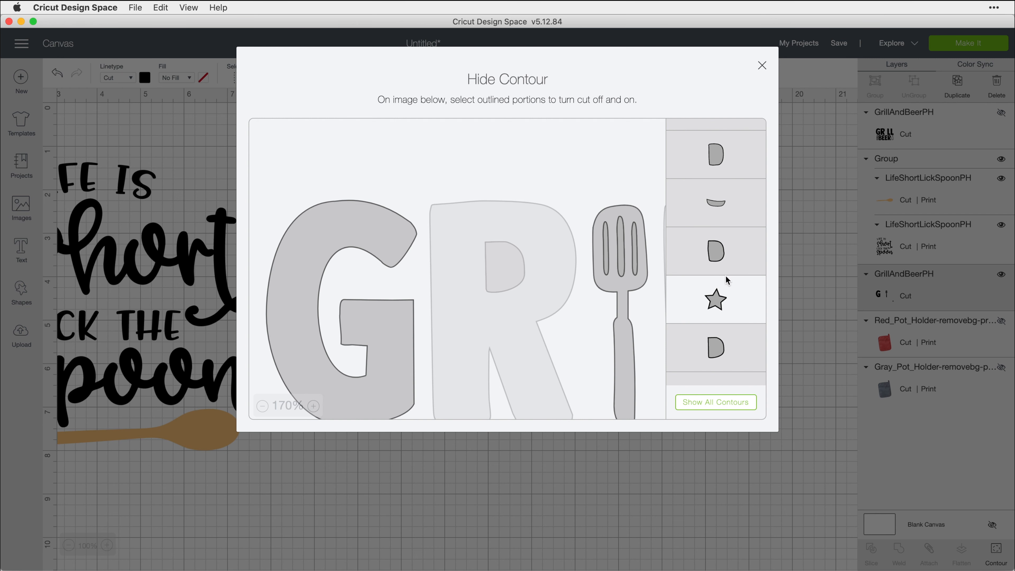
Hide the remaining letter G contour so that this layer keeps only the spatula and the star.
scroll(741, 310, up, 8)
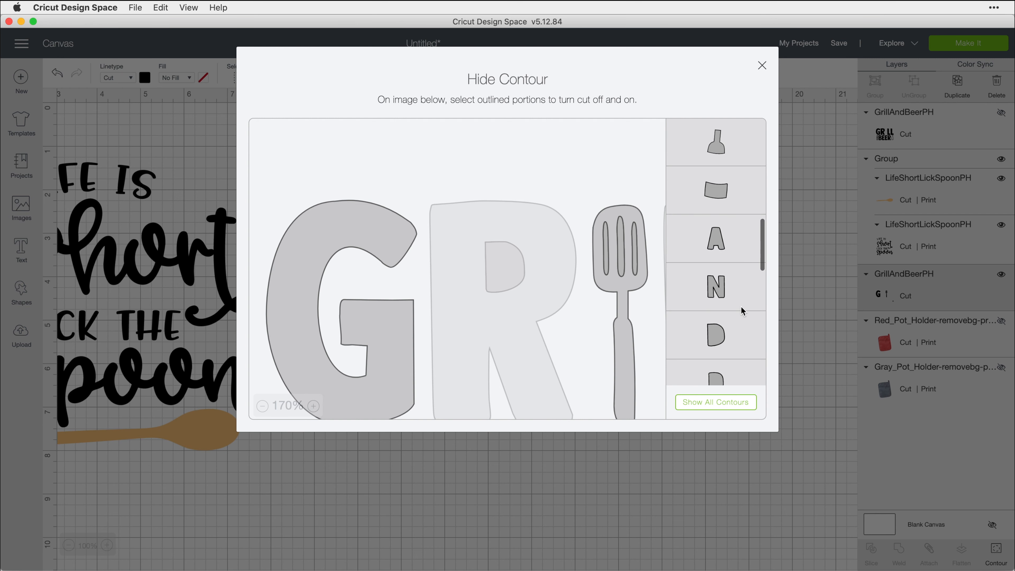
scroll(741, 307, up, 10)
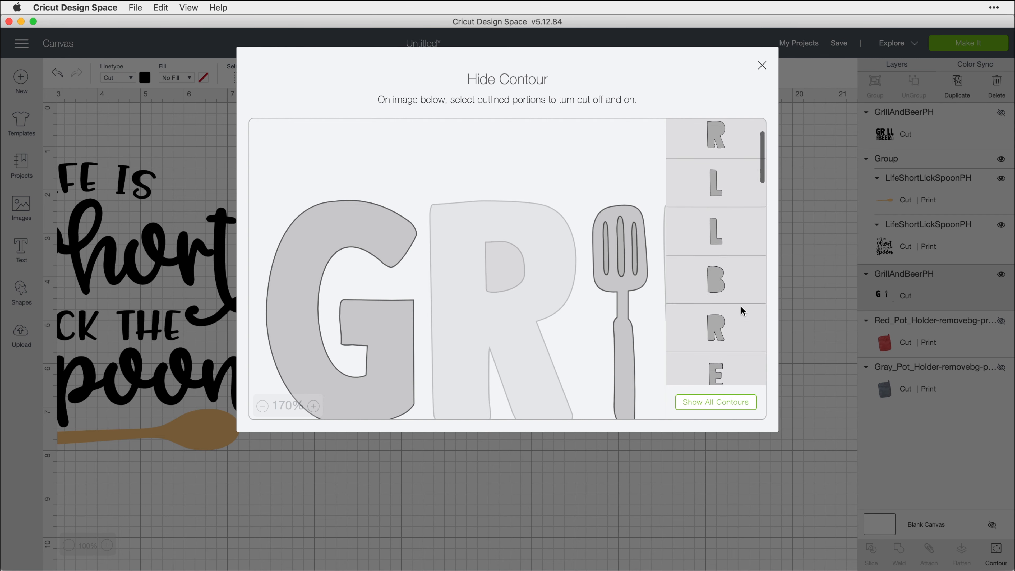
click(741, 159)
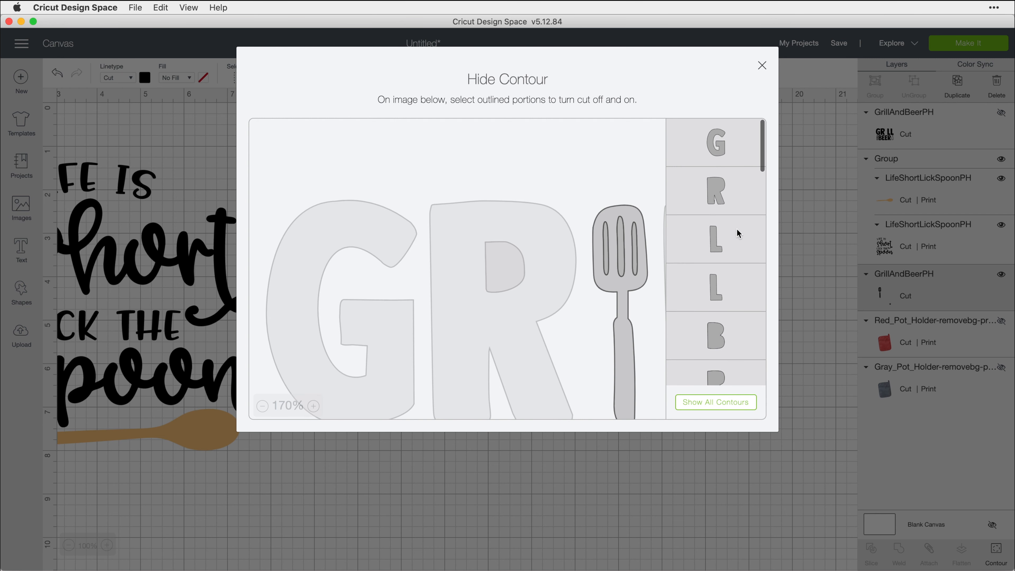
scroll(739, 234, down, 10)
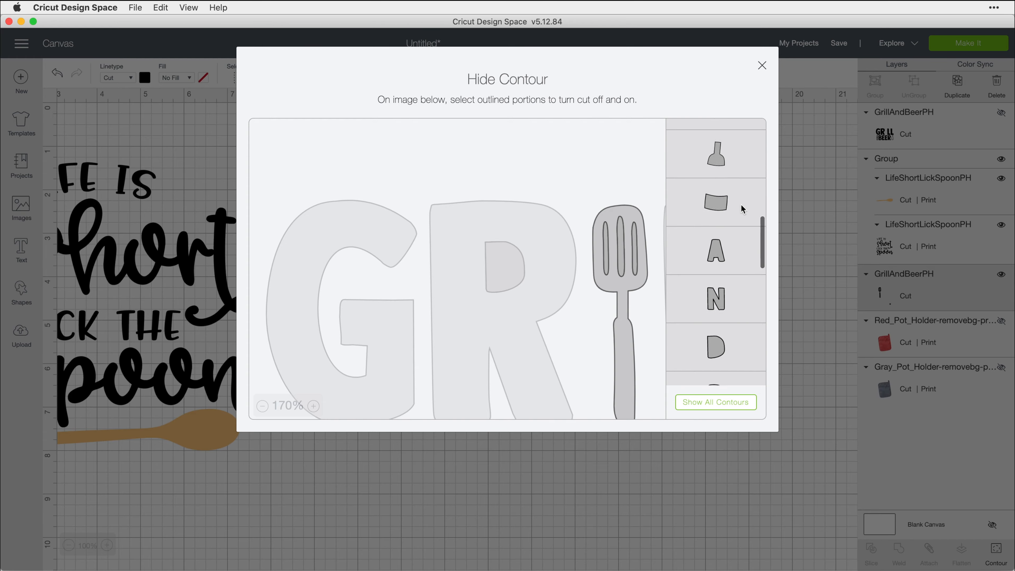
scroll(741, 206, down, 10)
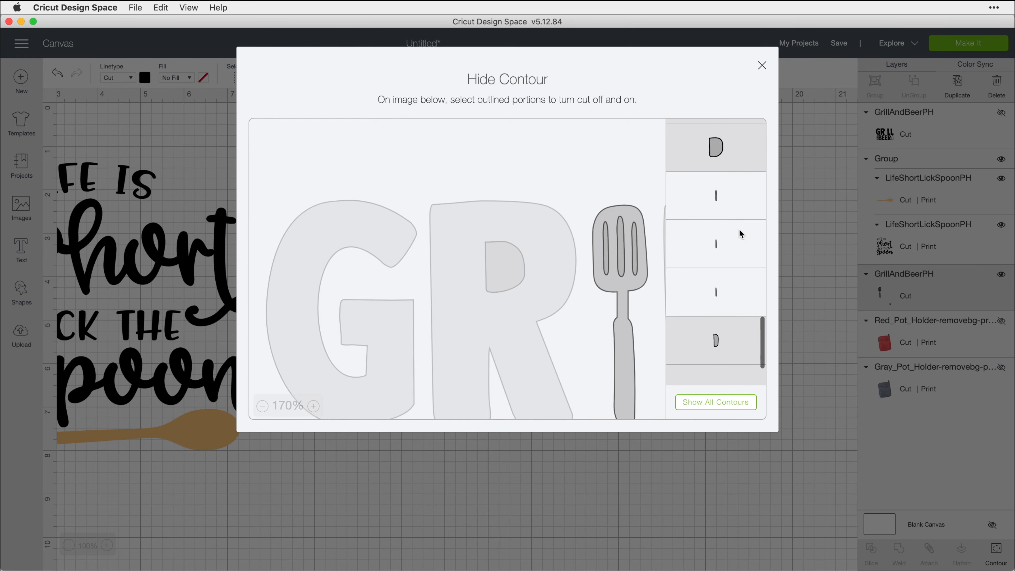
click(763, 66)
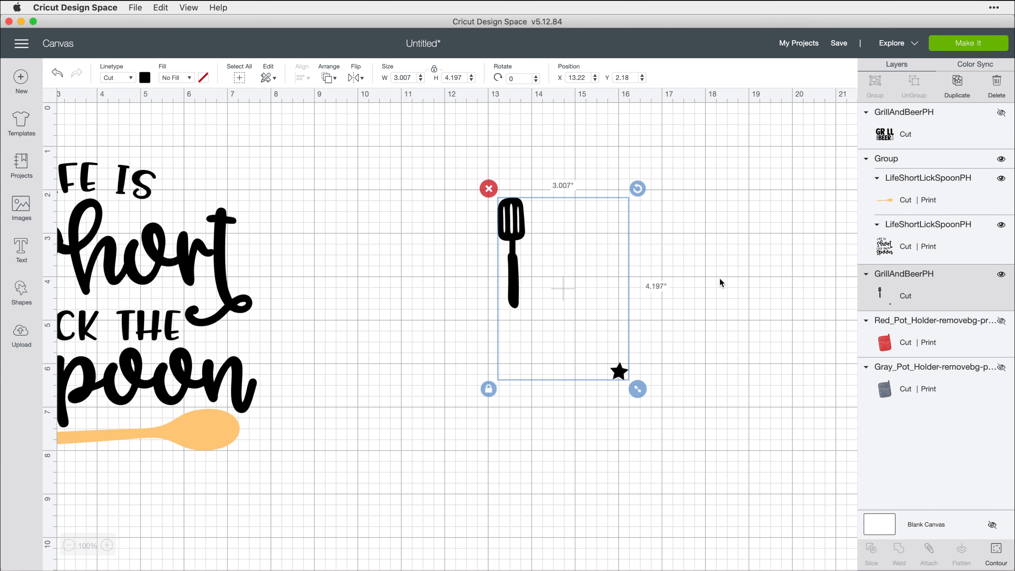
Duplicate the spatula-and-star layer, placing the copy at about X 16.7, Y 1.6, and hide the copy's star contour to keep only its spatula.
click(956, 89)
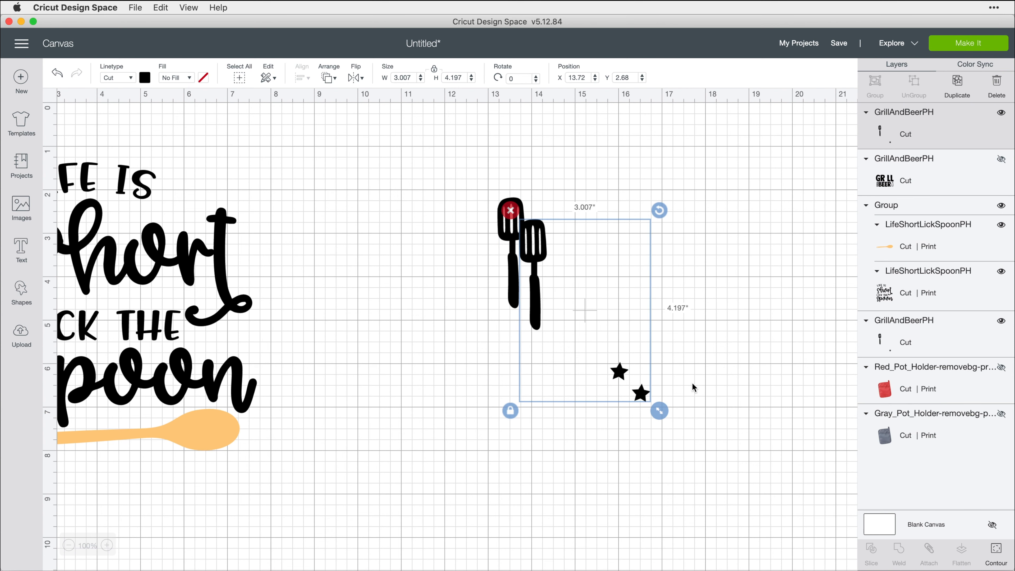
drag(644, 380, 777, 344)
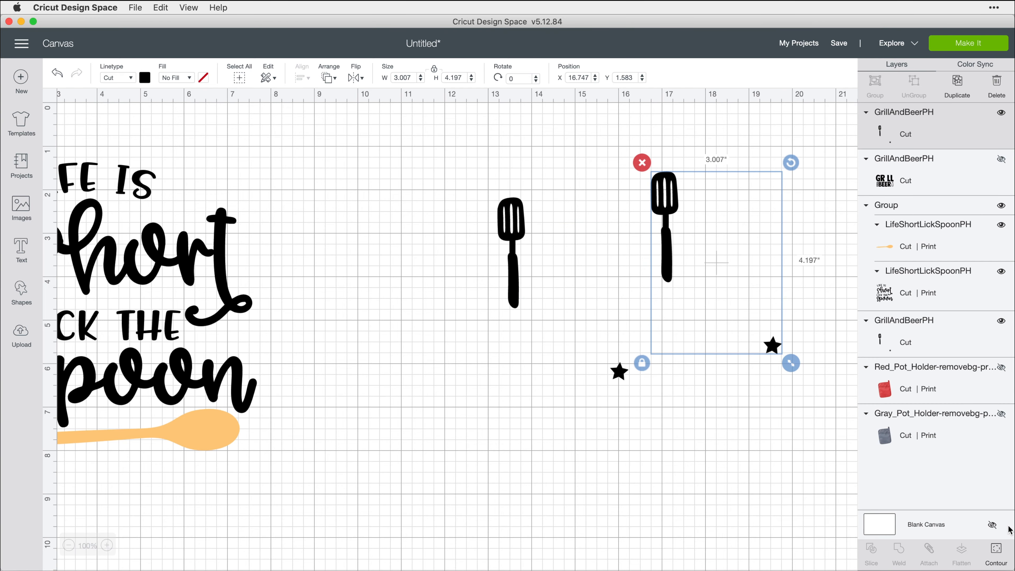
click(997, 554)
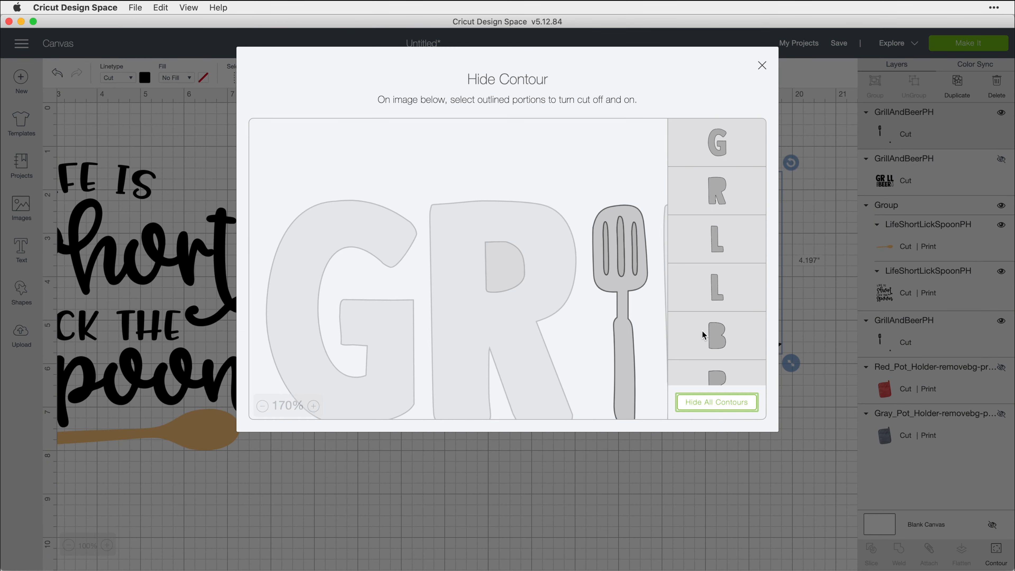
scroll(708, 328, down, 10)
scroll(713, 324, down, 1)
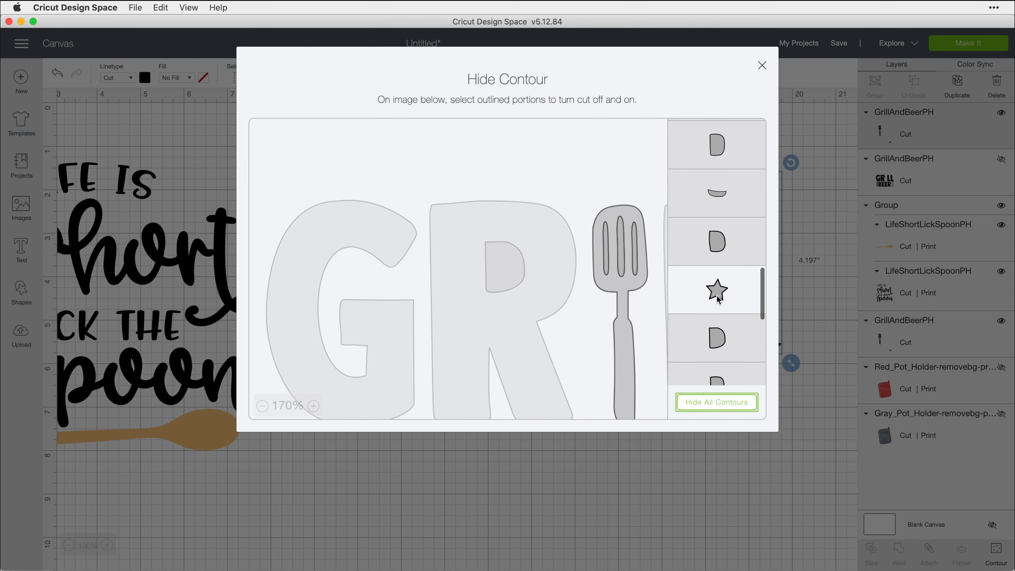
click(762, 66)
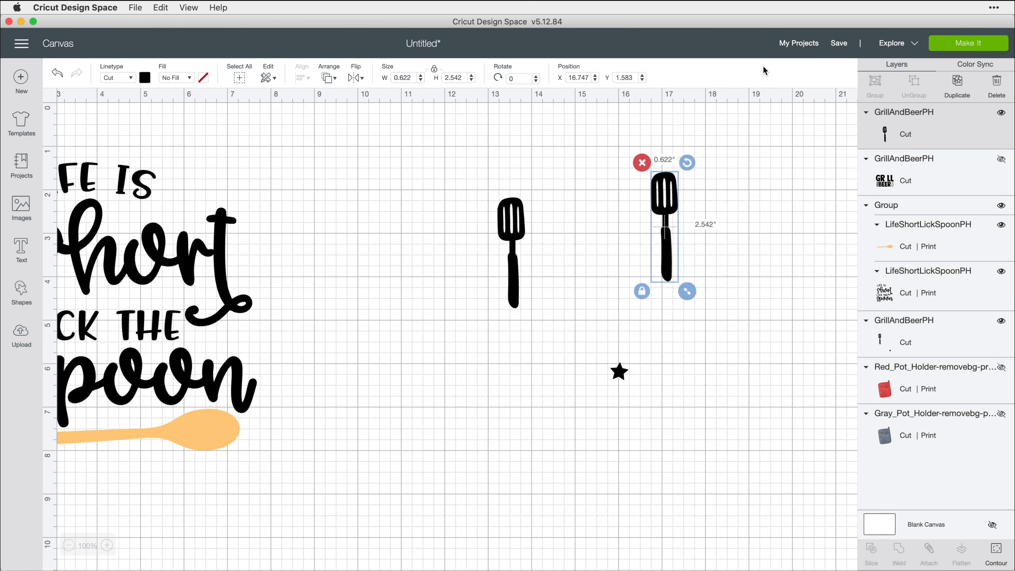
Hide the spatula and slot contours in the original layer to leave only its star, and set spatula copy and star aside near X 19.
drag(664, 278, 761, 303)
click(623, 376)
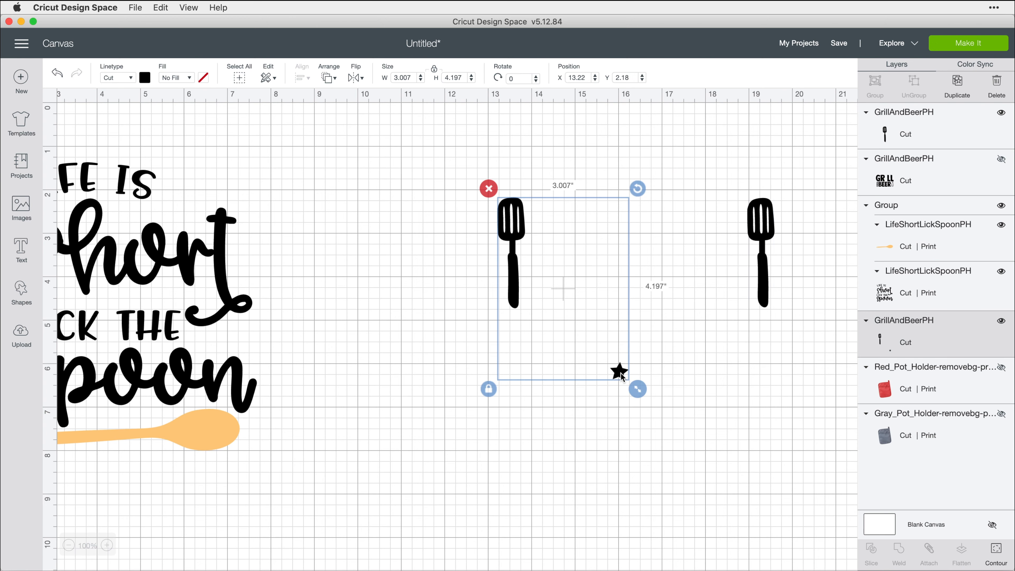
click(1002, 562)
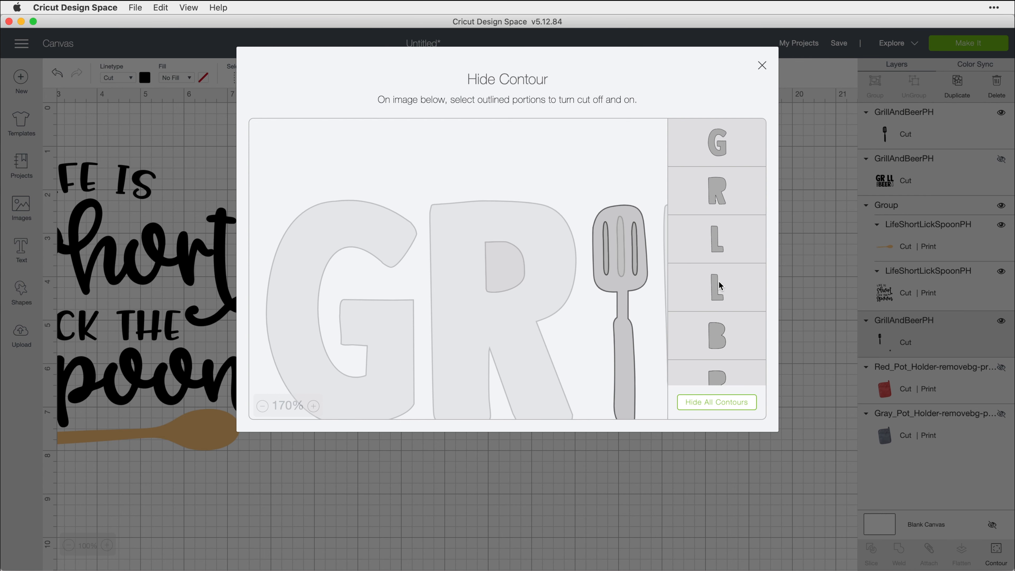
scroll(718, 281, down, 8)
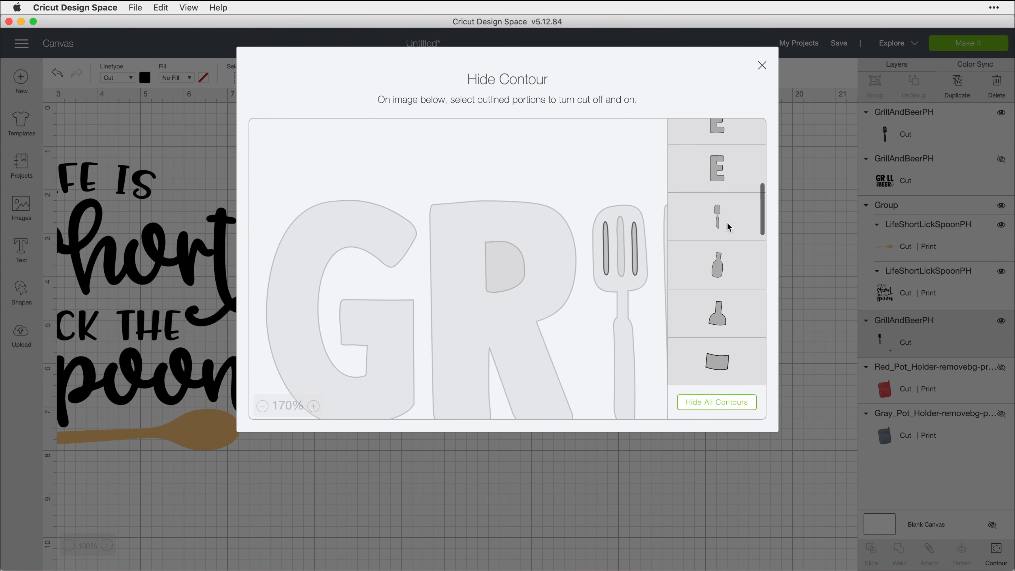
scroll(735, 307, down, 3)
scroll(734, 312, down, 10)
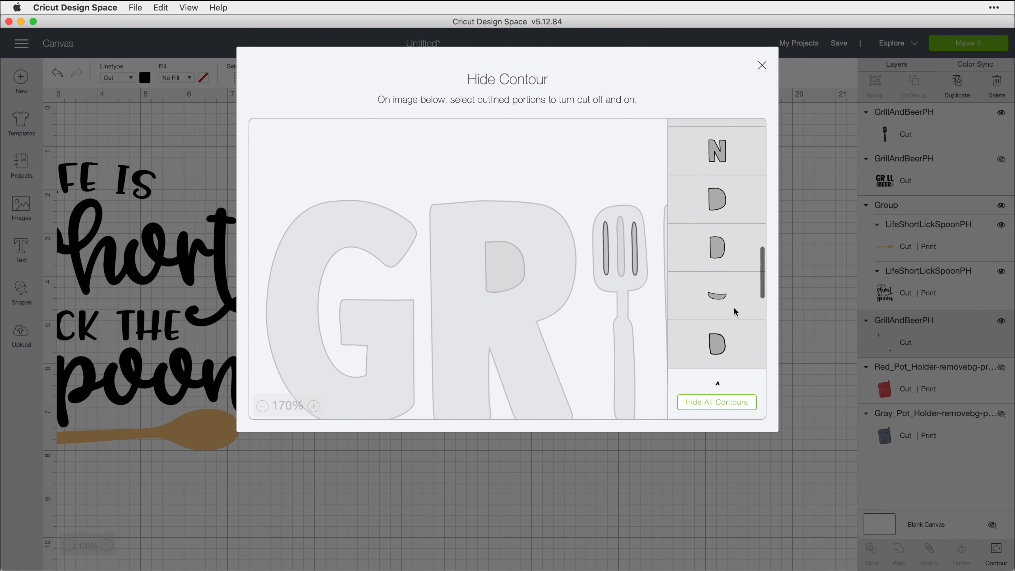
scroll(734, 307, down, 1)
click(733, 272)
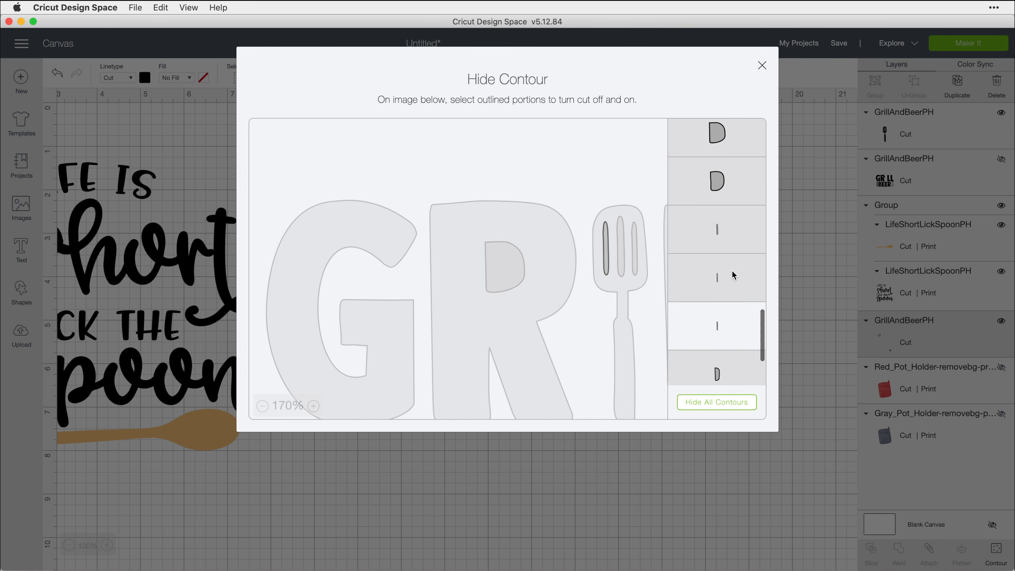
click(736, 331)
click(762, 66)
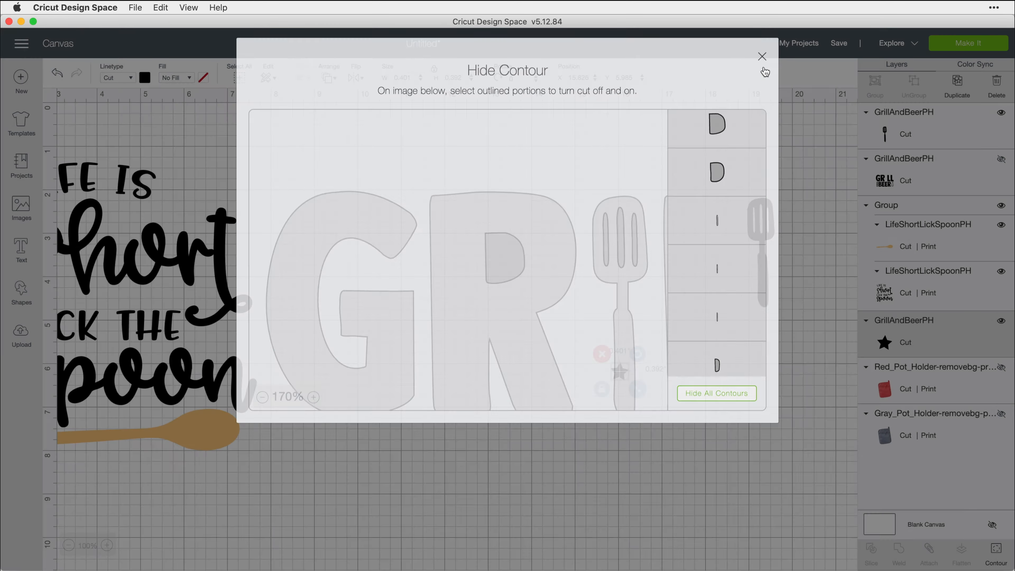
drag(624, 373, 761, 359)
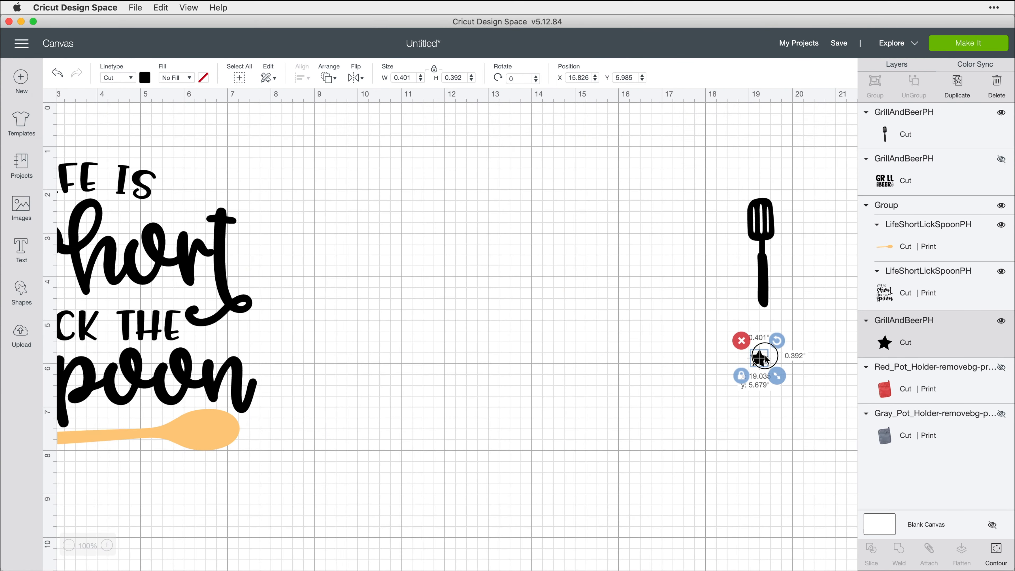
Show the lettering-and-bottle layer, move it to about X 9.6, Y 2.6, and fit the spatula in as the missing I of GRILL.
click(1002, 159)
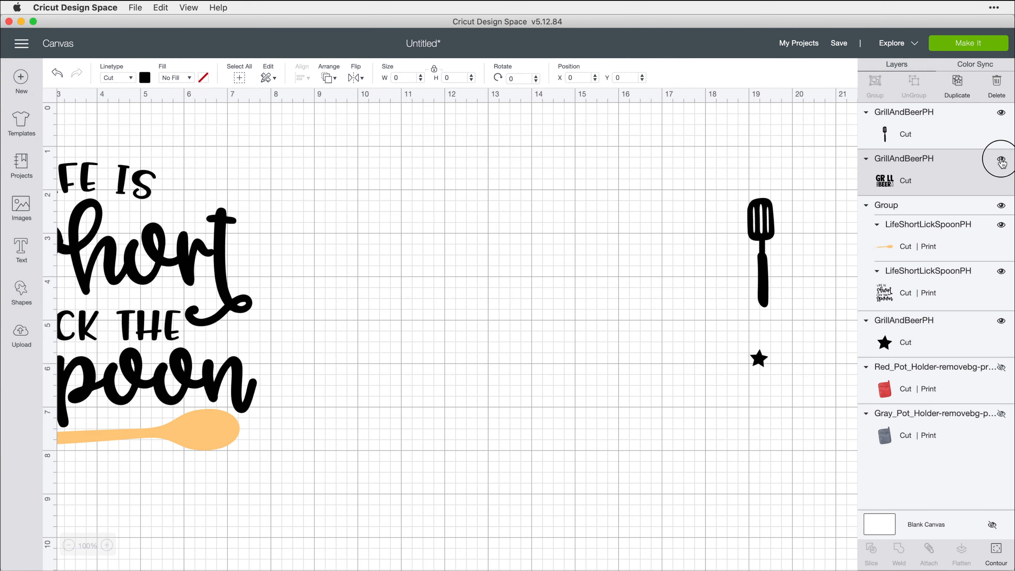
drag(618, 432, 607, 302)
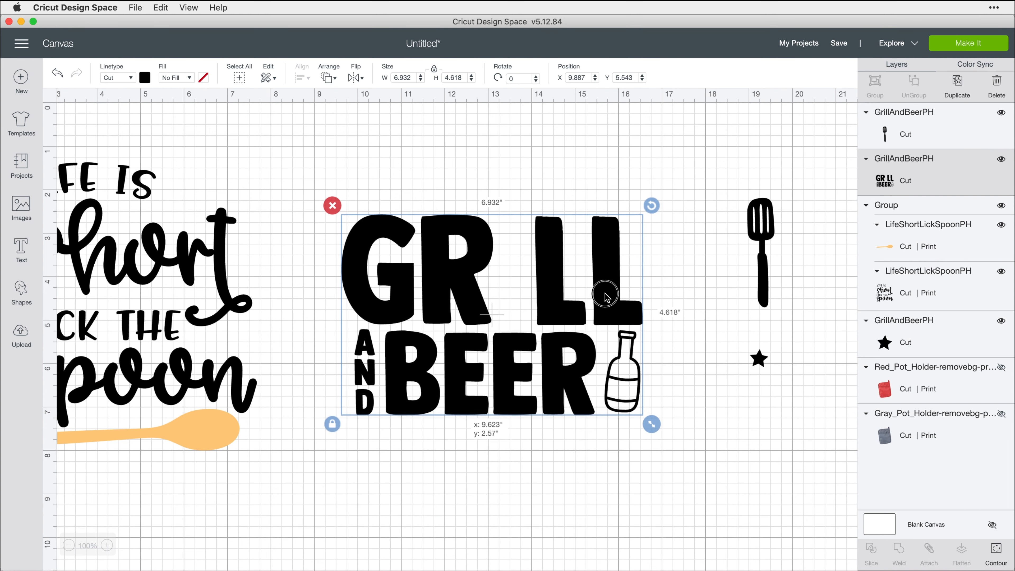
drag(764, 299, 502, 314)
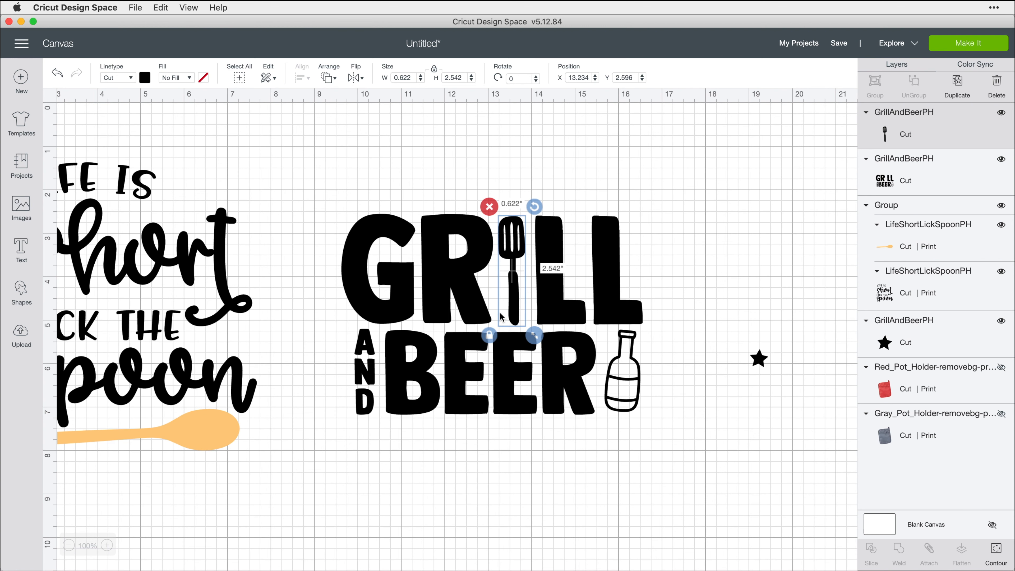
Color the spatula dark red.
click(144, 78)
click(159, 172)
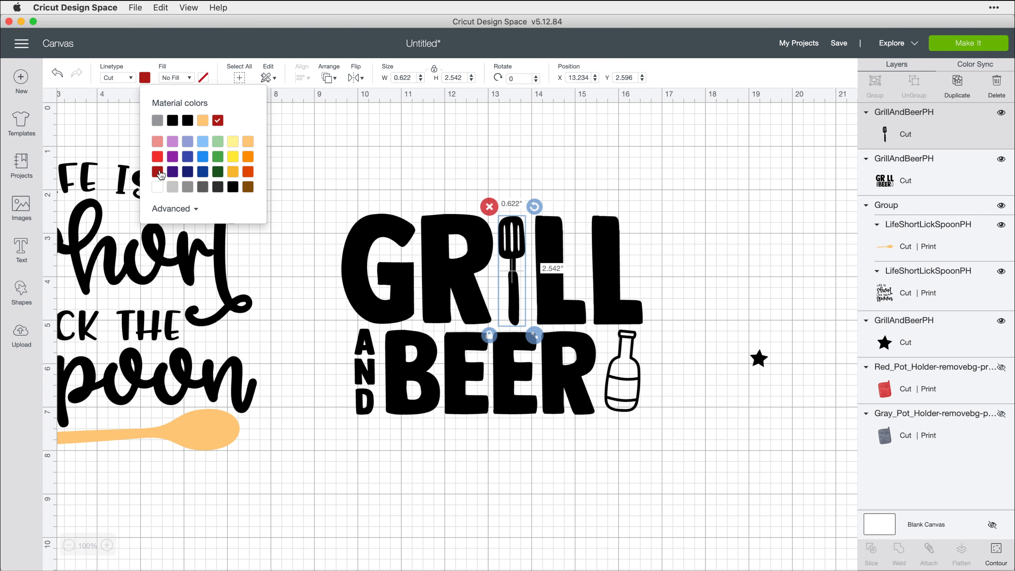
click(584, 469)
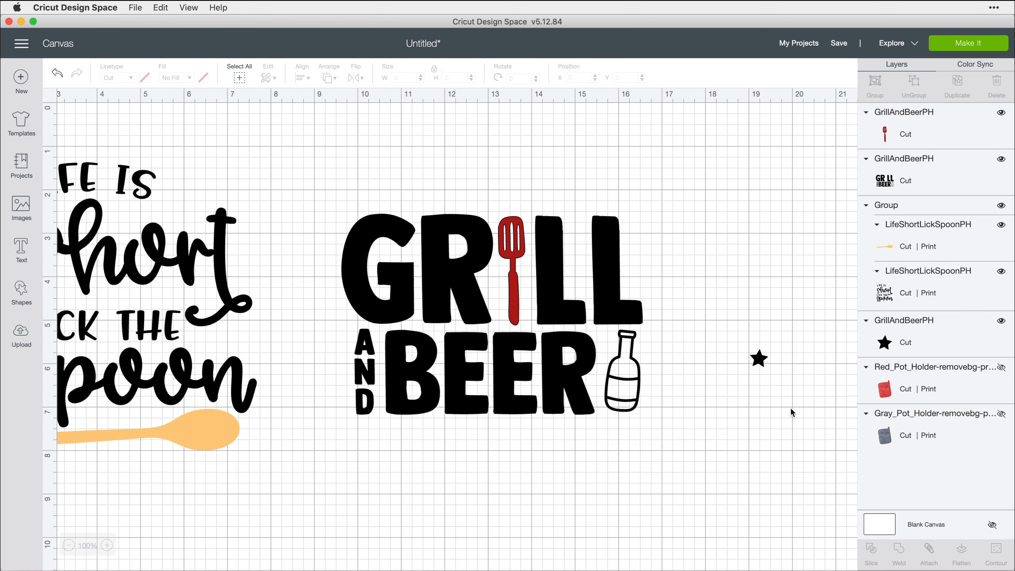
Place the star on the beer bottle's label at about X 15.9, Y 6.4 and color it golden yellow.
drag(760, 359, 622, 392)
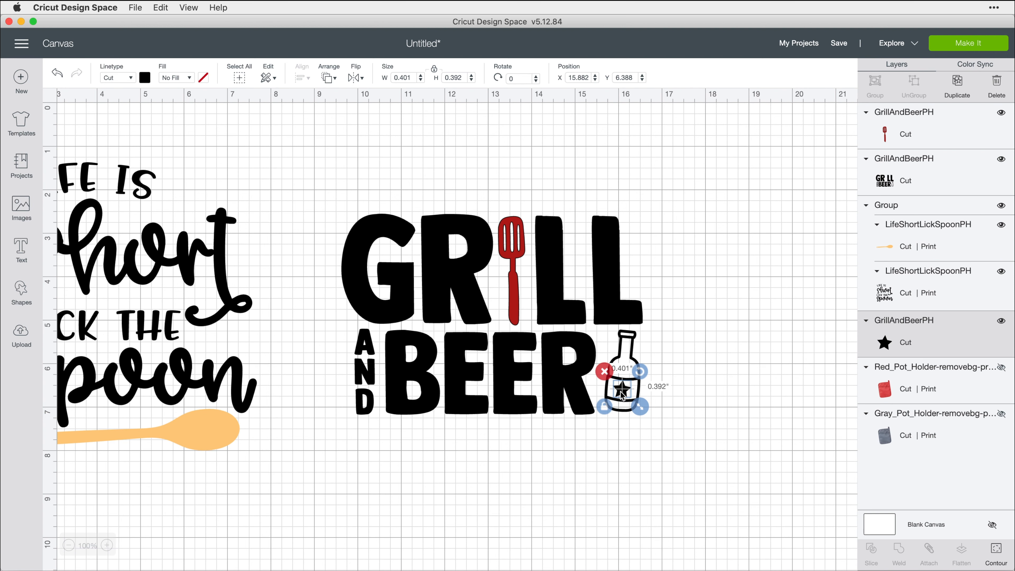
click(144, 78)
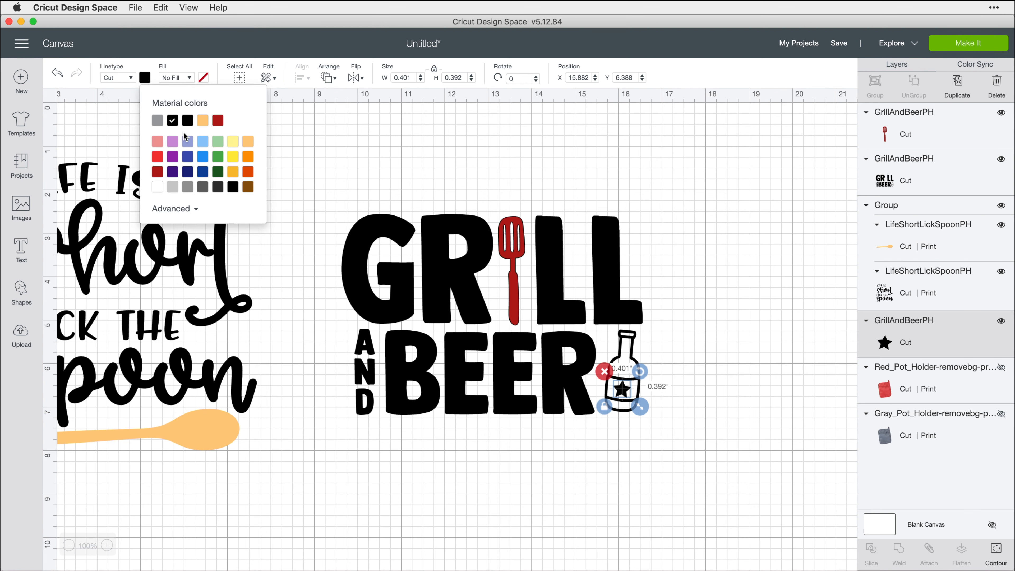
click(234, 172)
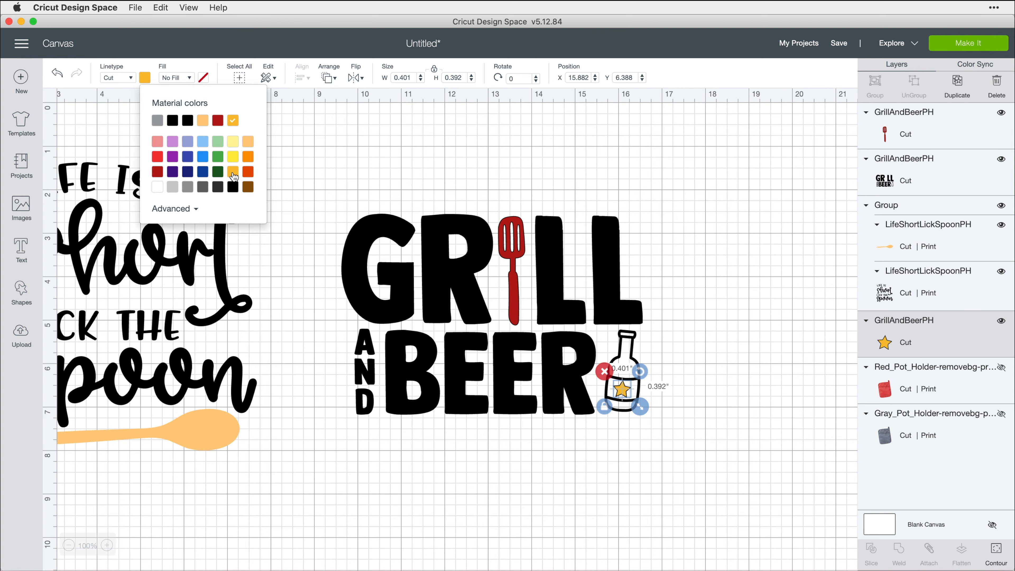
click(510, 454)
Set the fill of the spatula, lettering and star of the "Grill and Beer" design to Print.
drag(665, 446, 371, 230)
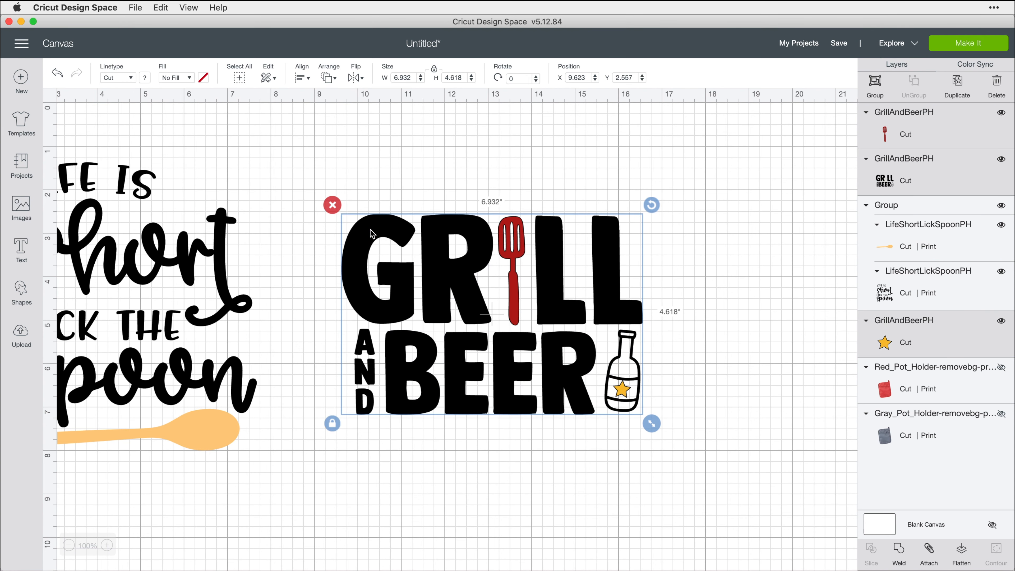
click(190, 80)
click(190, 108)
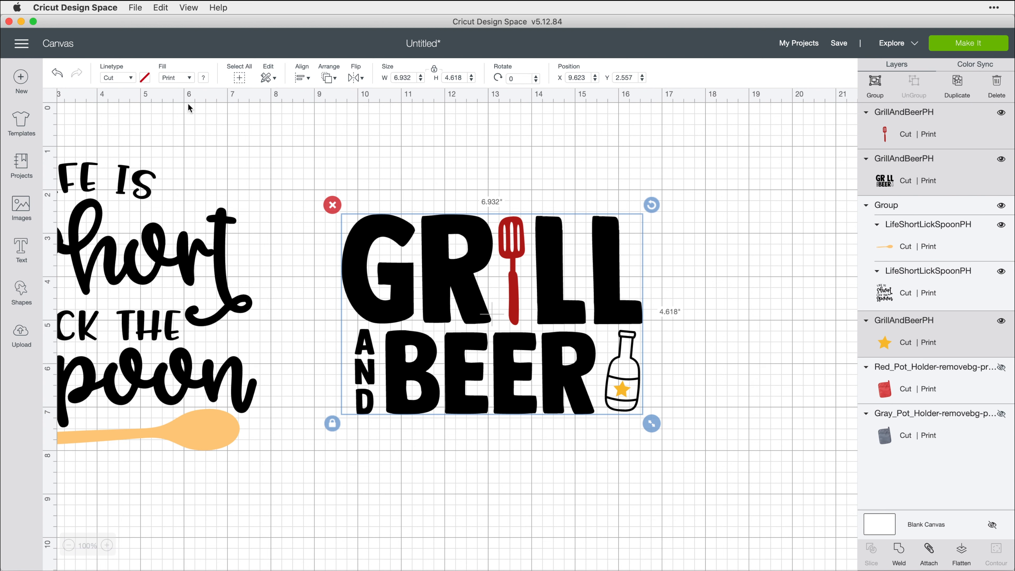
click(616, 487)
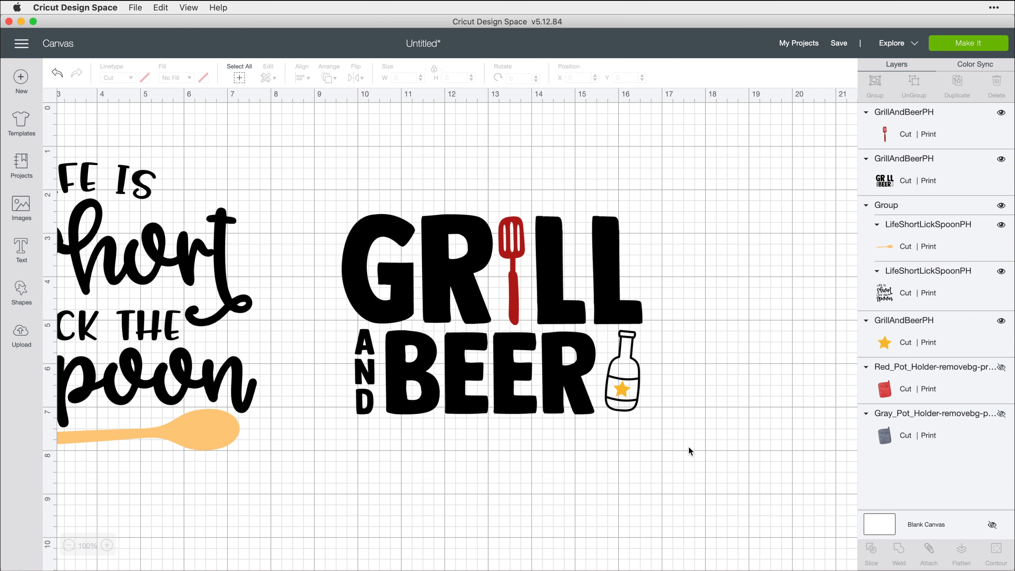
Group the spatula, lettering and star into one "Grill and Beer" design.
drag(660, 442, 280, 164)
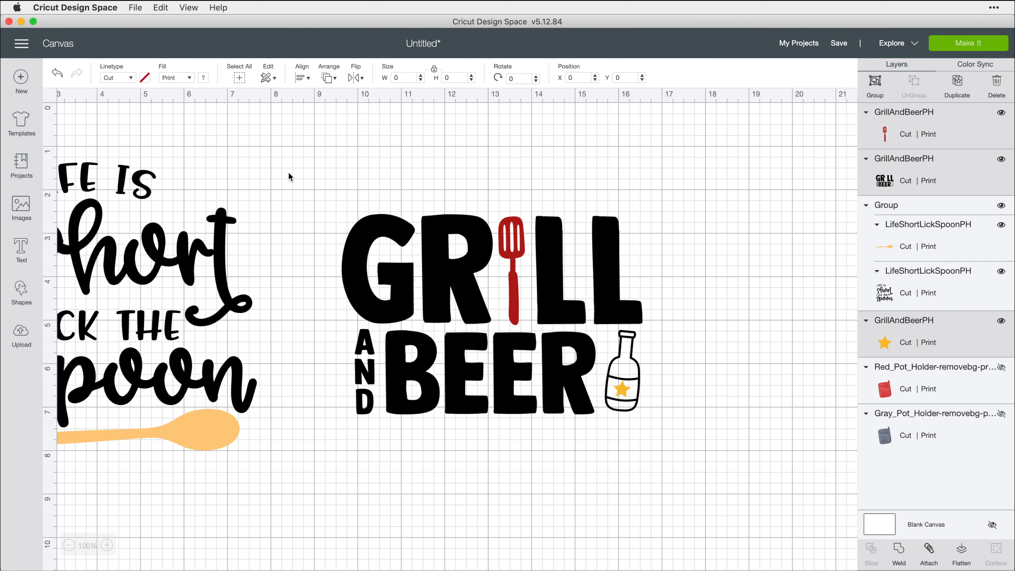
click(875, 84)
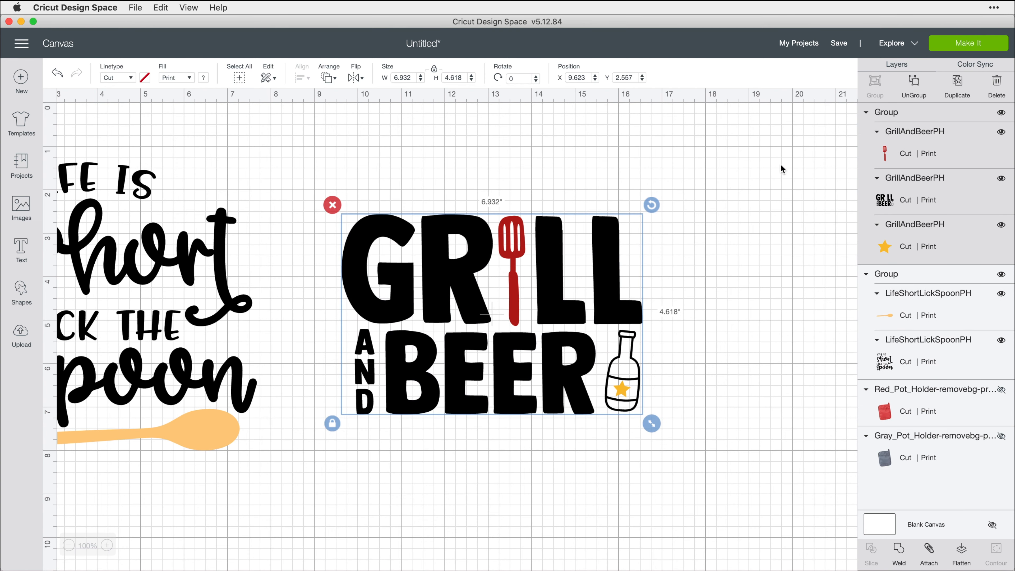
click(533, 456)
Show the hidden red and gray pot holder images on the canvas.
scroll(533, 454, left, 5)
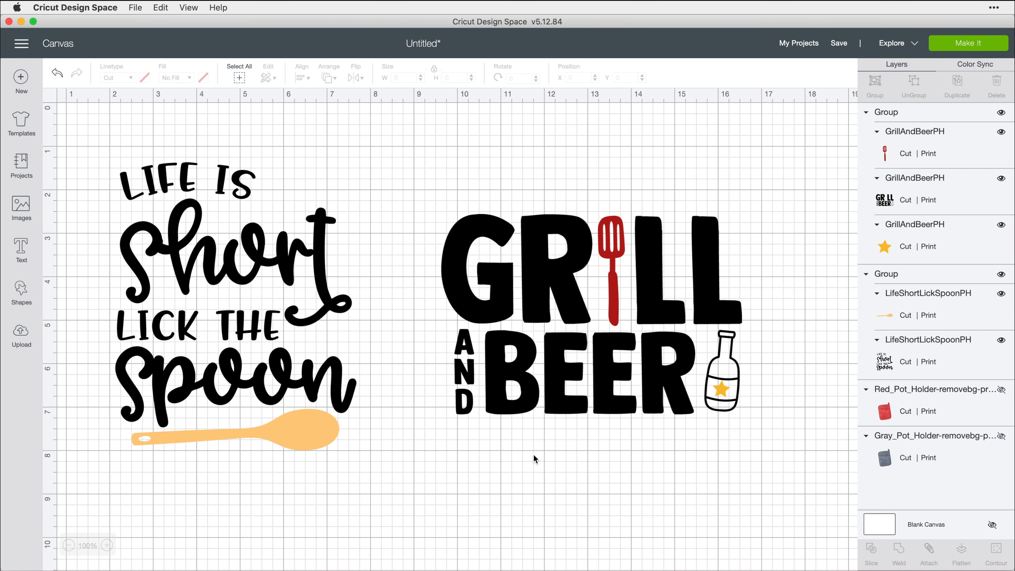
click(1002, 390)
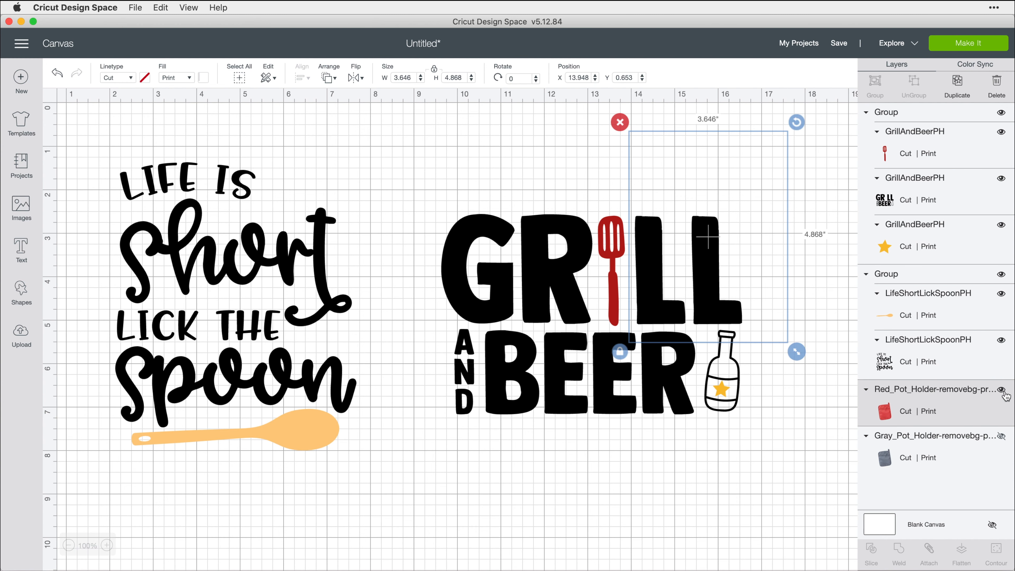
click(1003, 436)
Enlarge both pot holders together to about 15.5 by 10.2 inches and place them at about X 2, Y 0.
drag(798, 150, 524, 191)
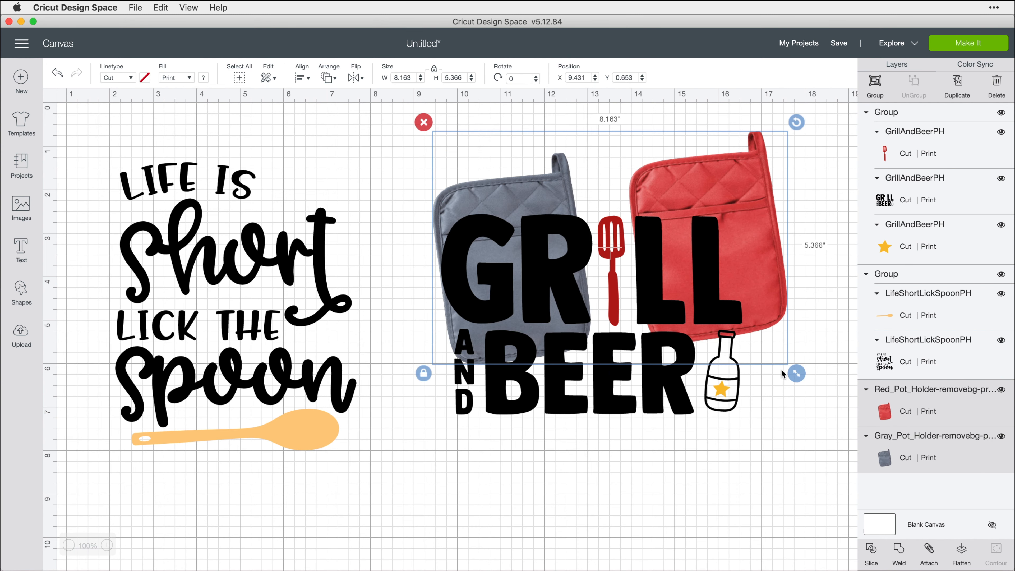
drag(796, 374, 856, 416)
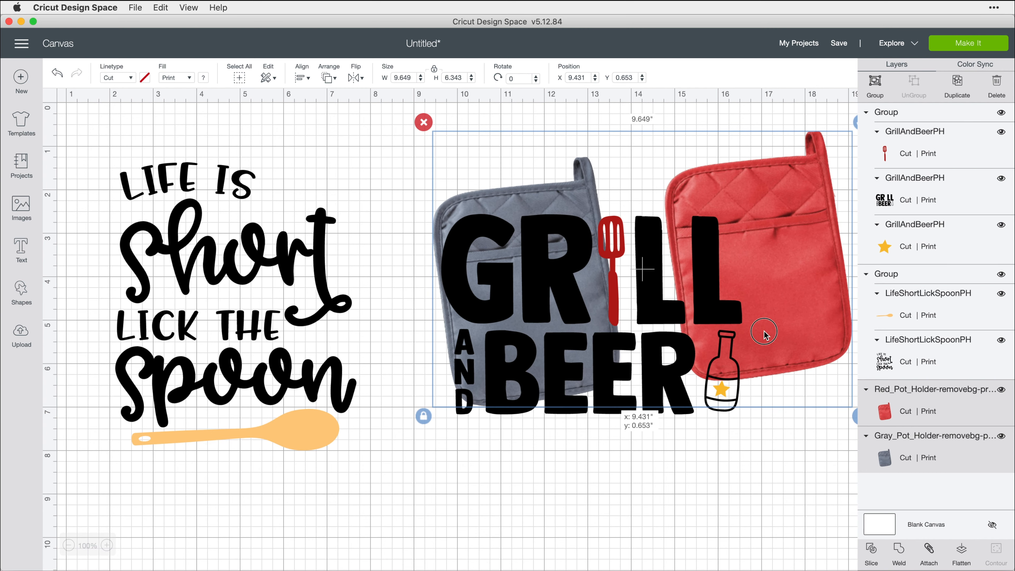
drag(800, 337, 506, 331)
drag(570, 412, 796, 560)
drag(692, 466, 661, 443)
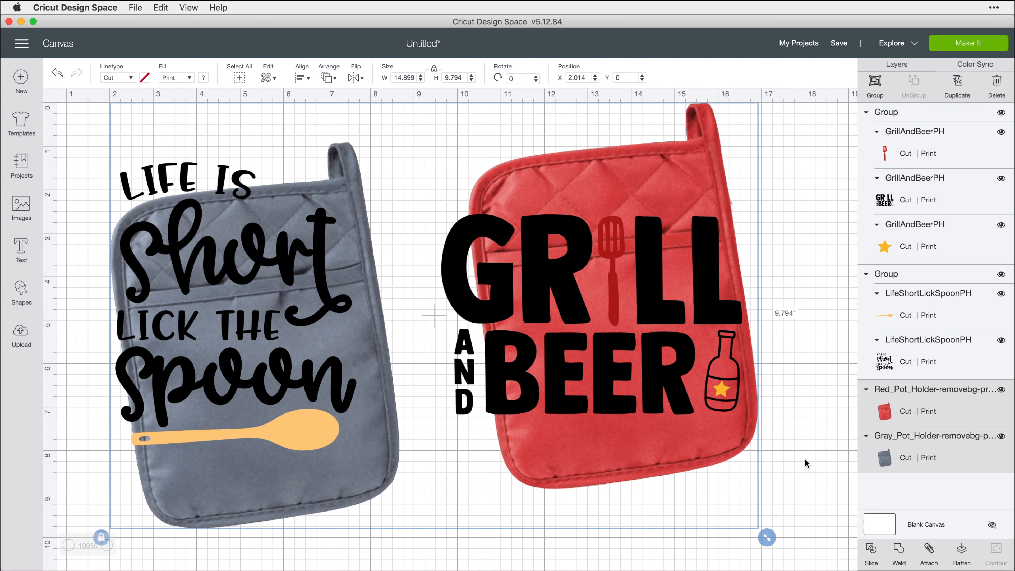
drag(767, 537, 794, 554)
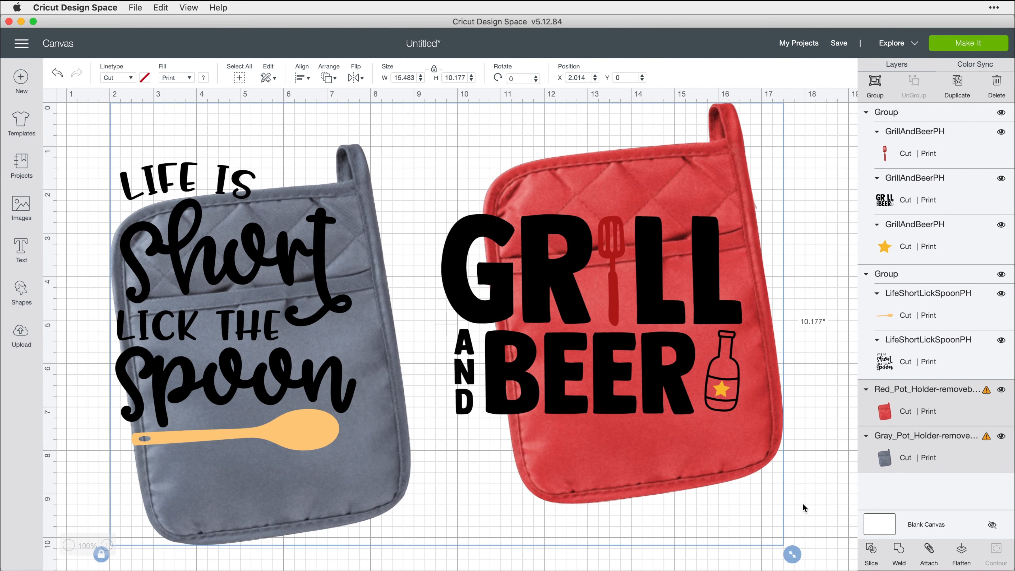
click(808, 496)
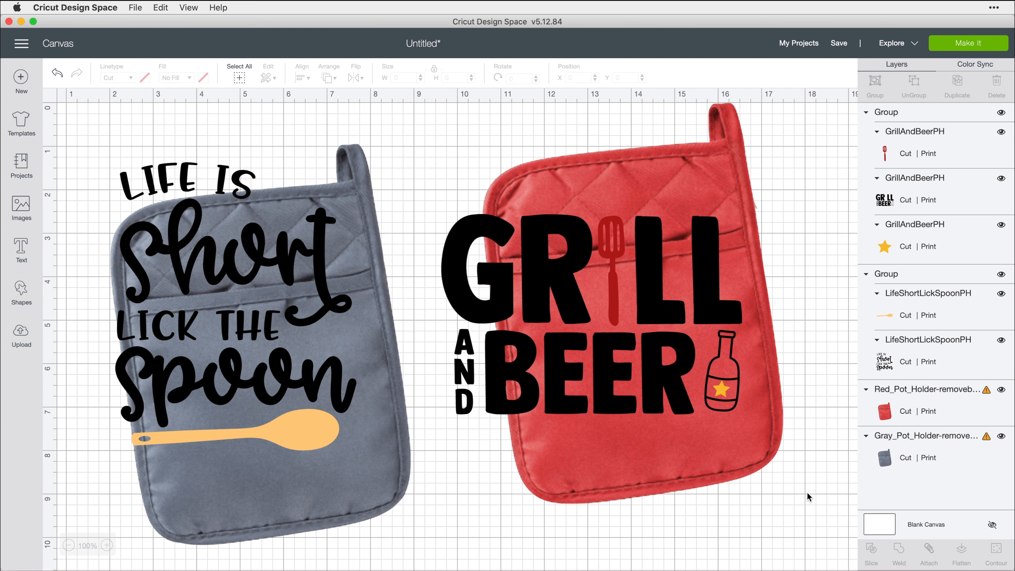
Shrink the "Life is short, lick the spoon" design to about 4.5 by 5.4 inches and move it over the red pot holder.
click(297, 433)
drag(366, 459, 312, 413)
drag(278, 384, 809, 521)
Move the "Grill and Beer" group onto the gray pot holder, shrink it to fit below the pocket seam and tilt it to match.
drag(542, 393, 265, 445)
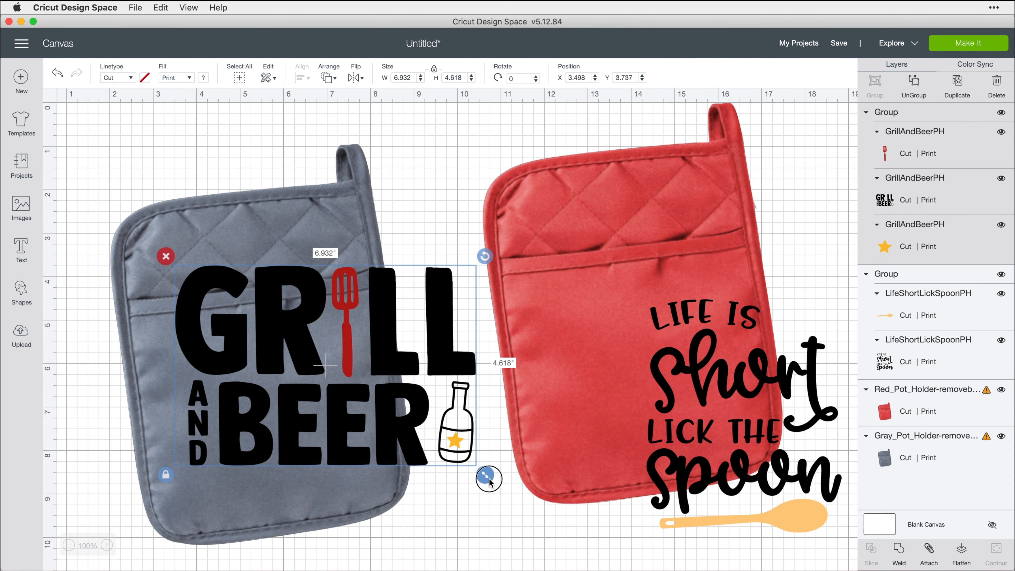
drag(485, 474, 426, 436)
drag(410, 364, 378, 408)
mouse_move(395, 300)
mouse_down()
mouse_move(398, 280)
mouse_move(383, 285)
mouse_up()
Fit the spoon design on the red pot holder at about 4.3 by 4.8 inches, rotated to about 353.6°, near X 12.2, Y 3.8.
drag(814, 408, 724, 354)
drag(761, 486, 747, 473)
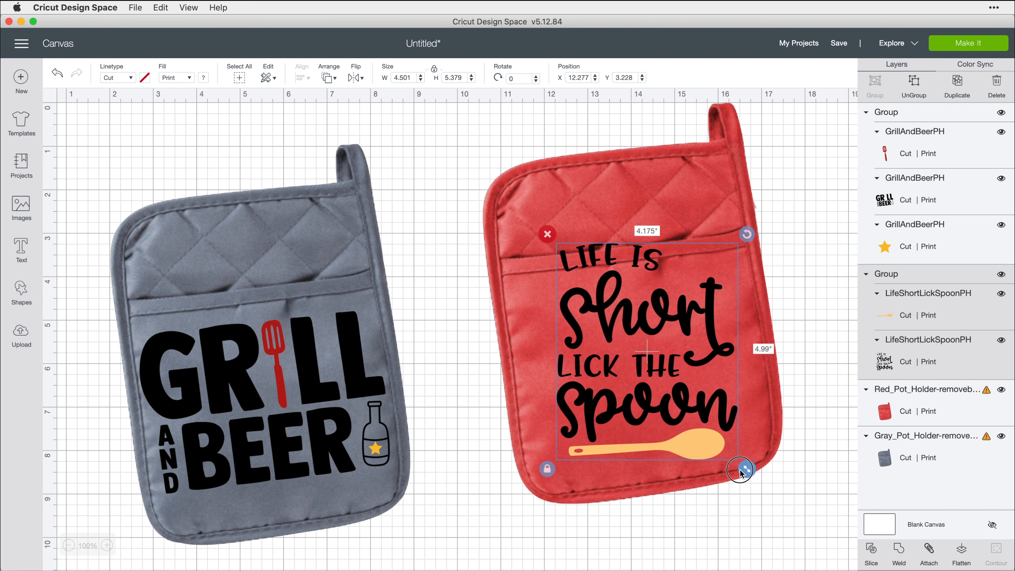
drag(746, 234, 743, 218)
drag(717, 334, 719, 352)
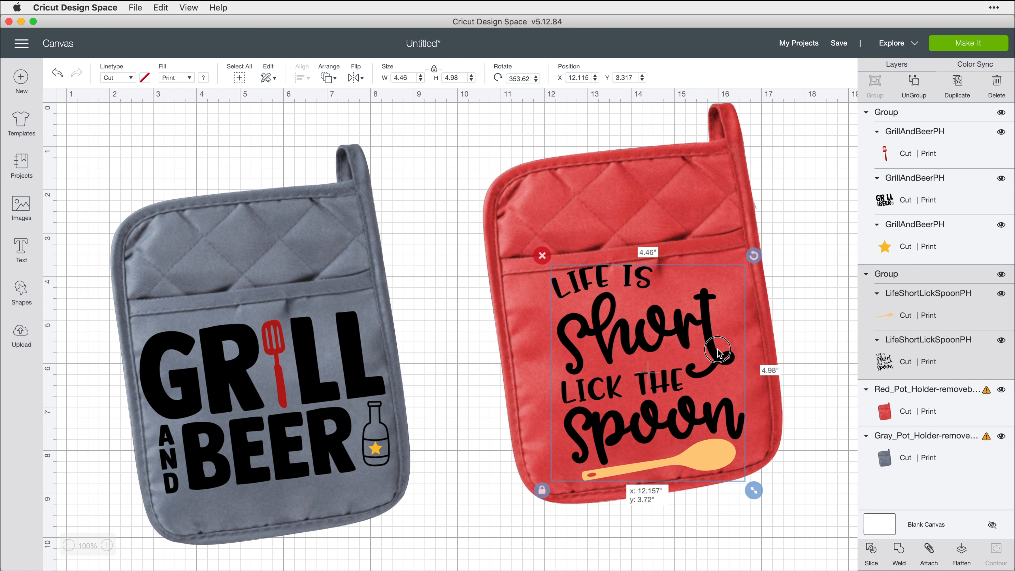
drag(758, 489, 753, 484)
drag(703, 460, 707, 464)
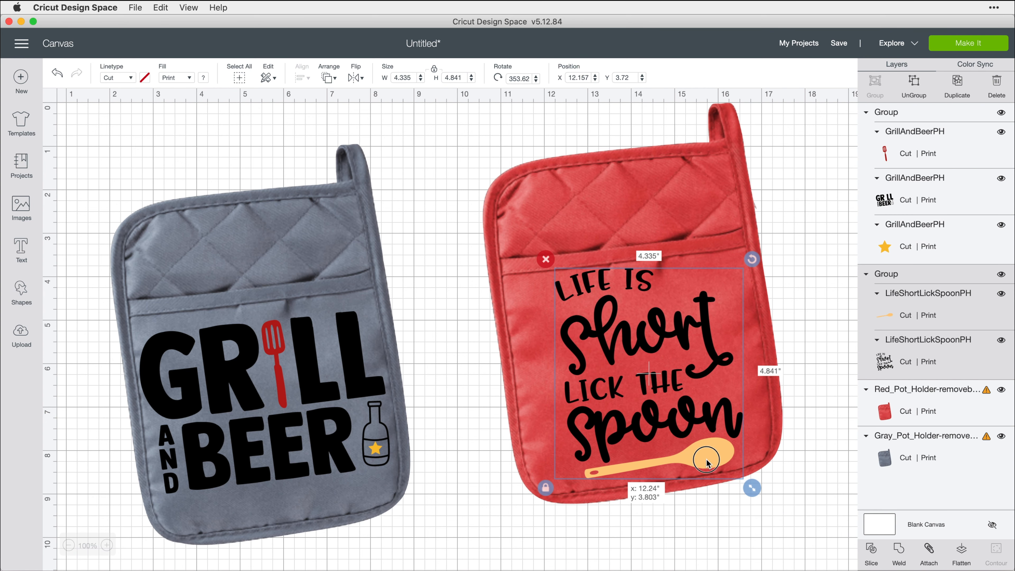
click(814, 528)
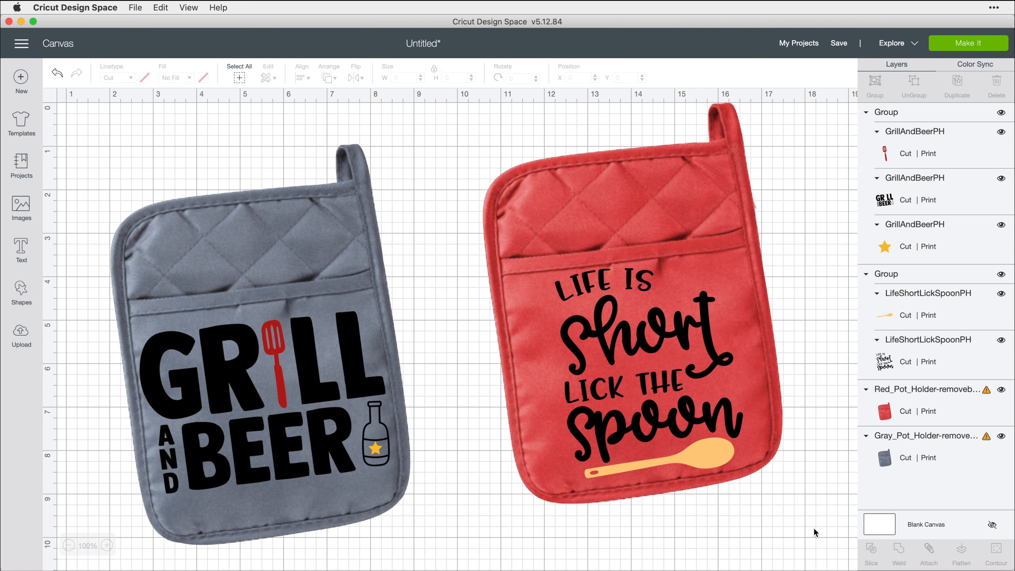